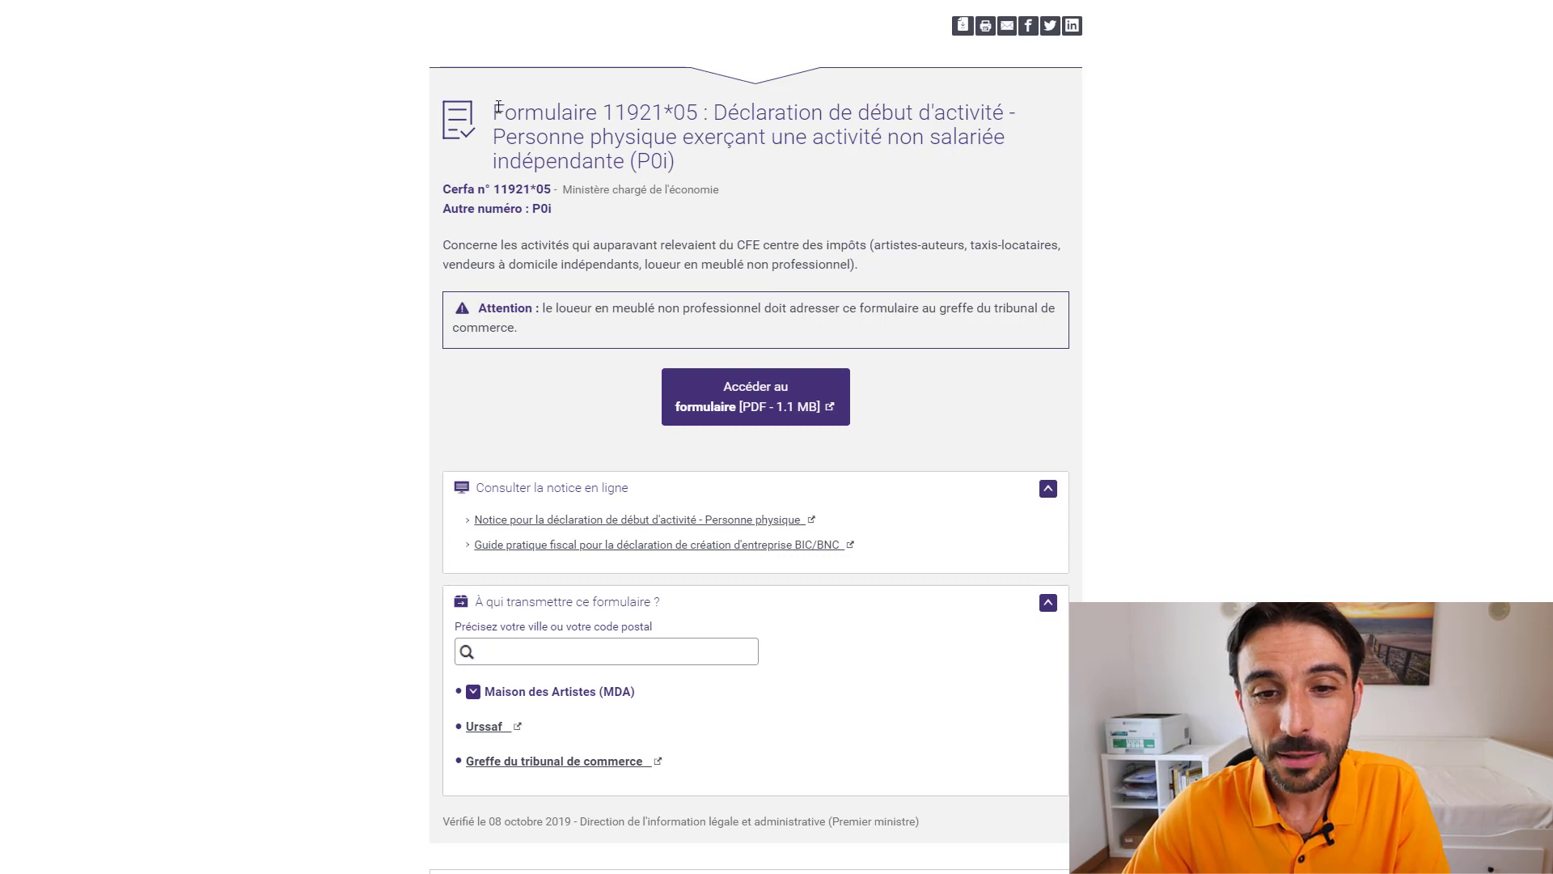
- Highlight the cerfa number and declaration title, then scroll through the guide's activity-type pages
drag(604, 108, 701, 109)
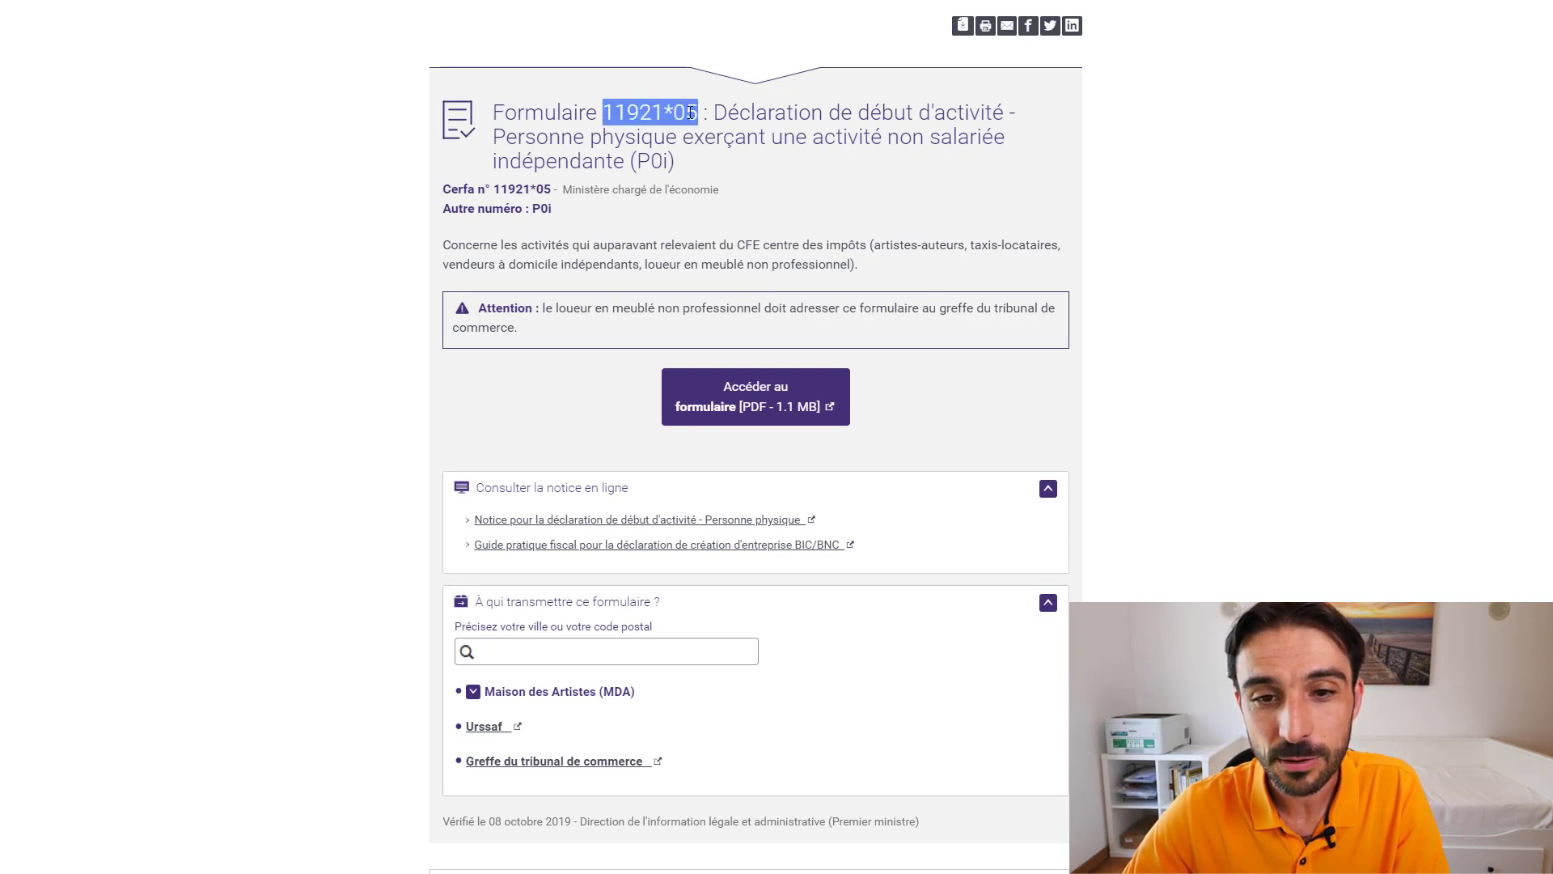
drag(728, 113, 875, 169)
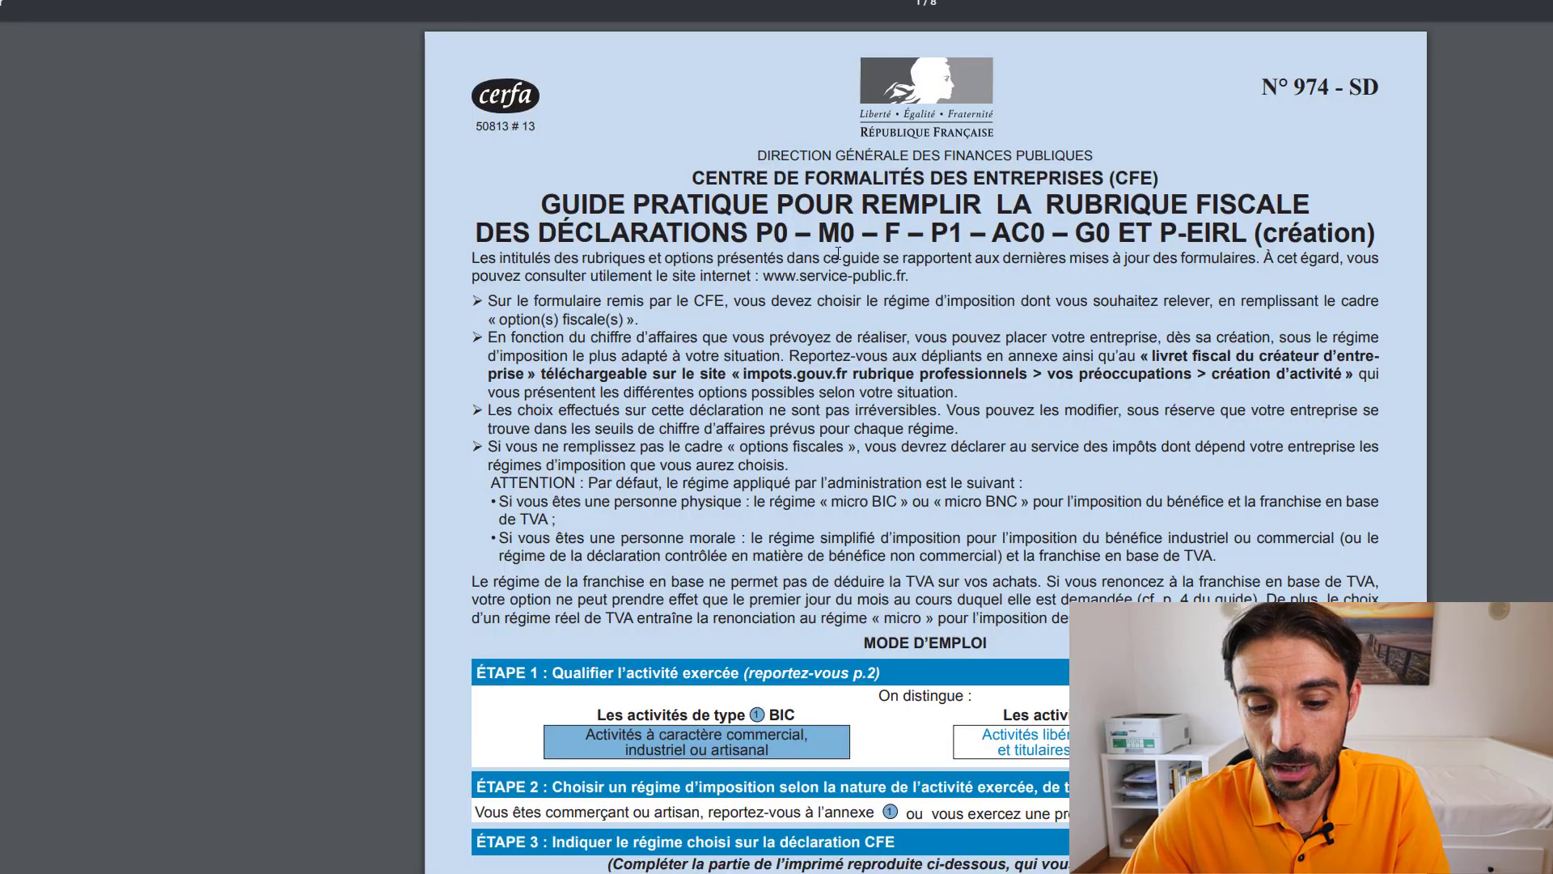
scroll(900, 316, down, 5)
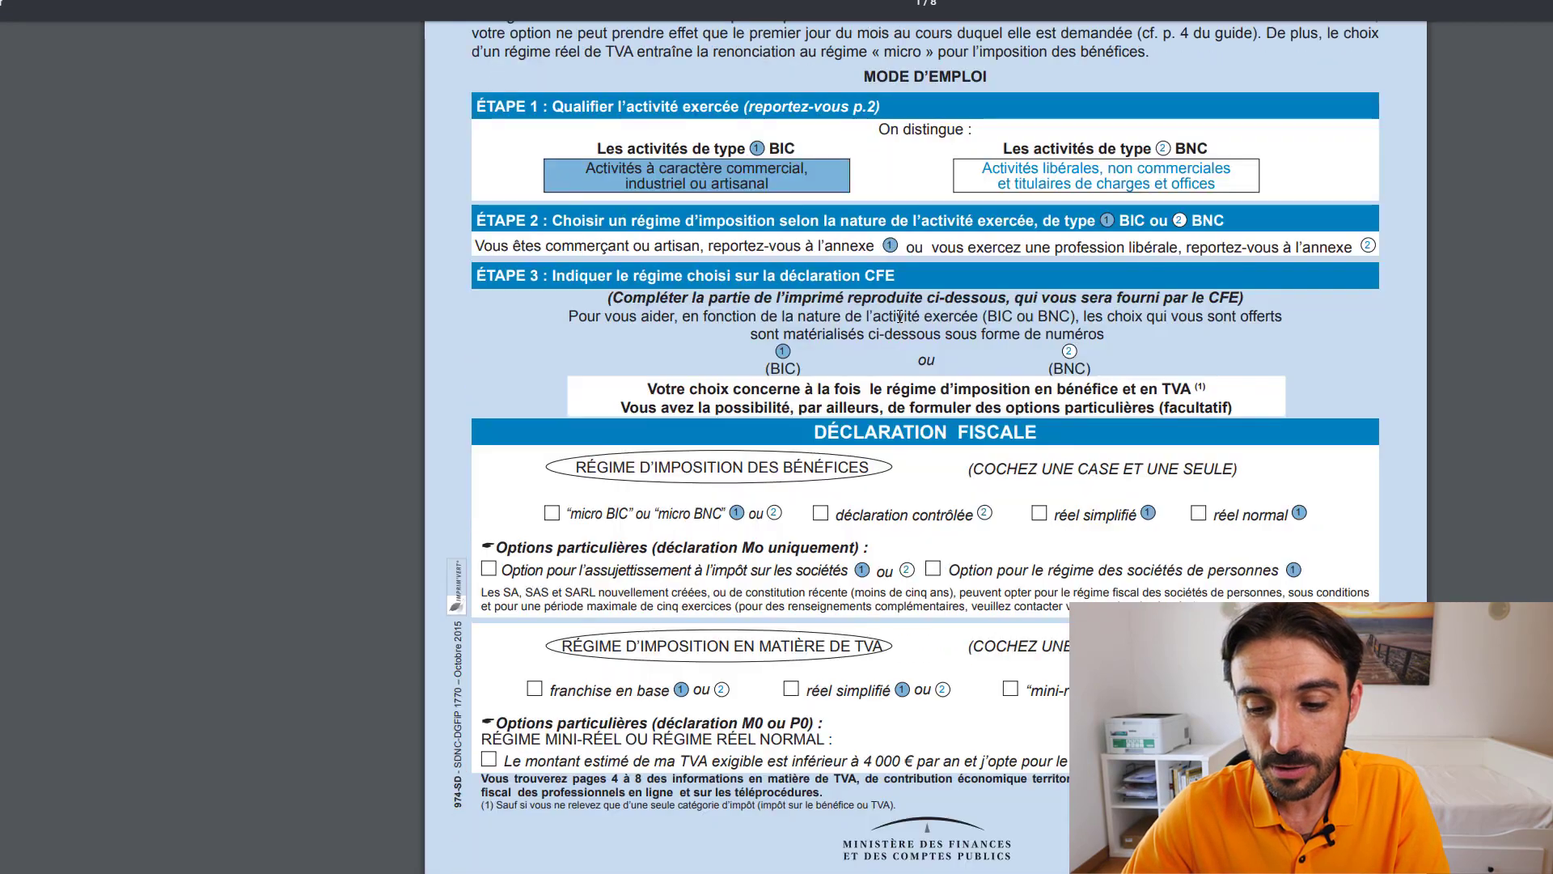
scroll(900, 317, down, 10)
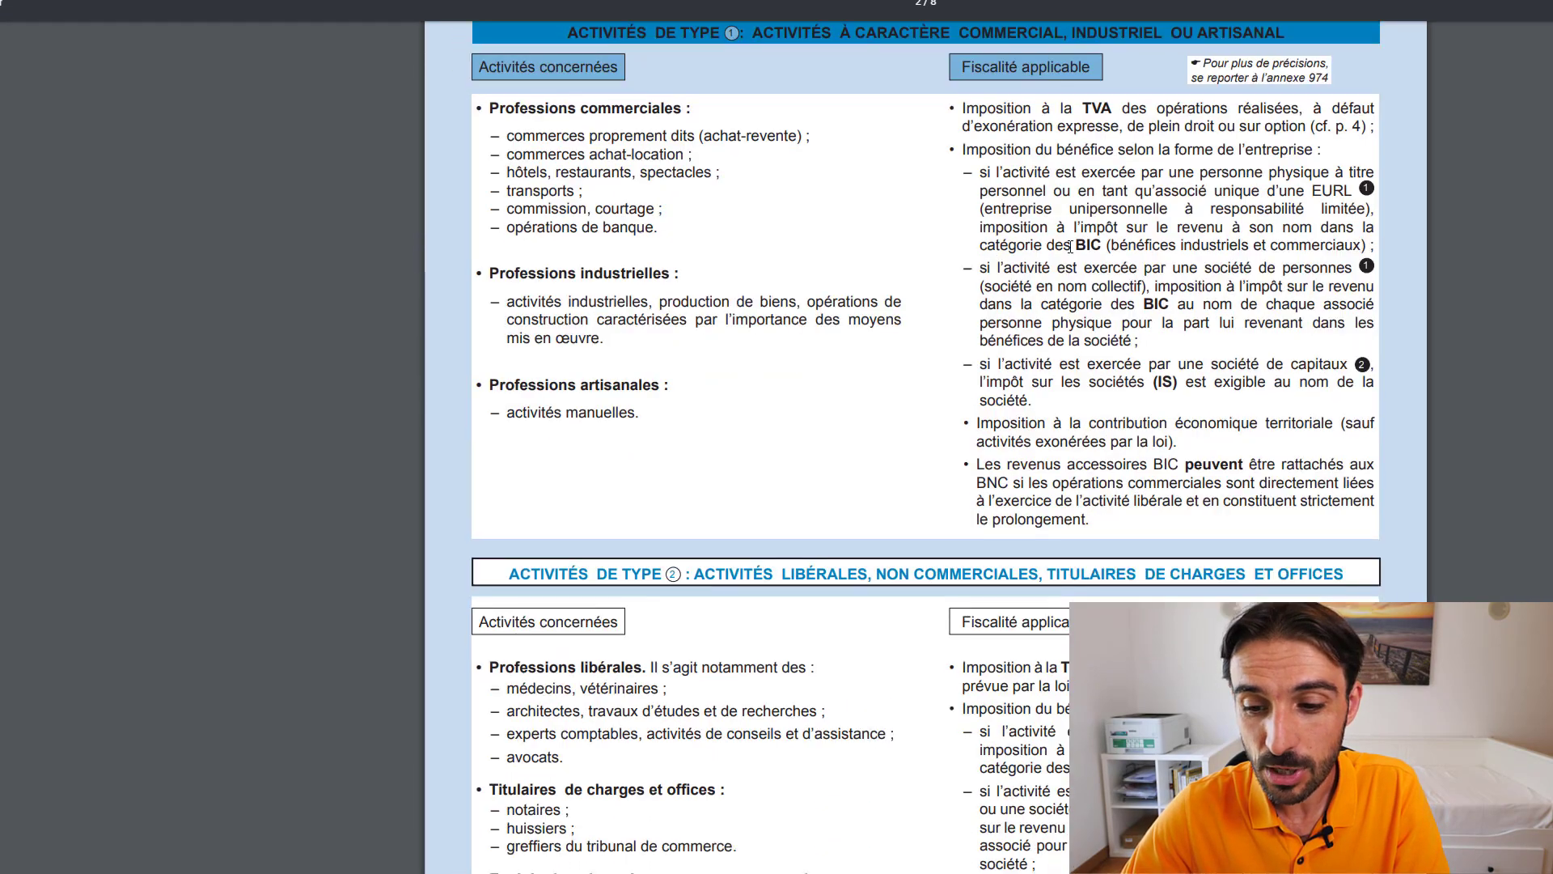
scroll(1070, 246, down, 8)
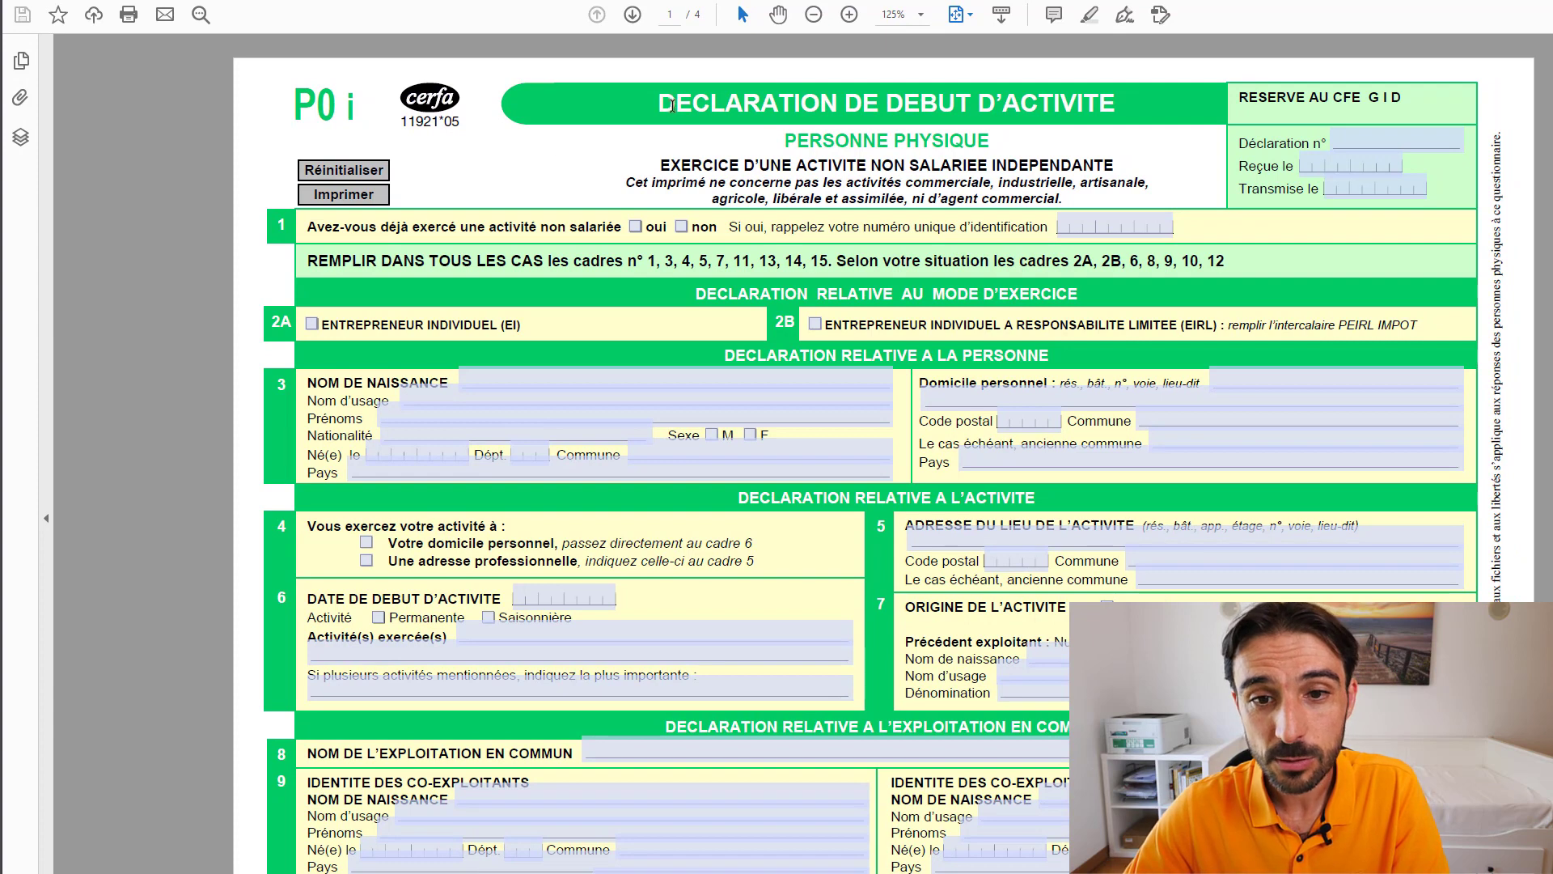
- Highlight the form title and the section 1 prior-activity question, then select the identification number field
drag(672, 105, 1069, 106)
click(1070, 106)
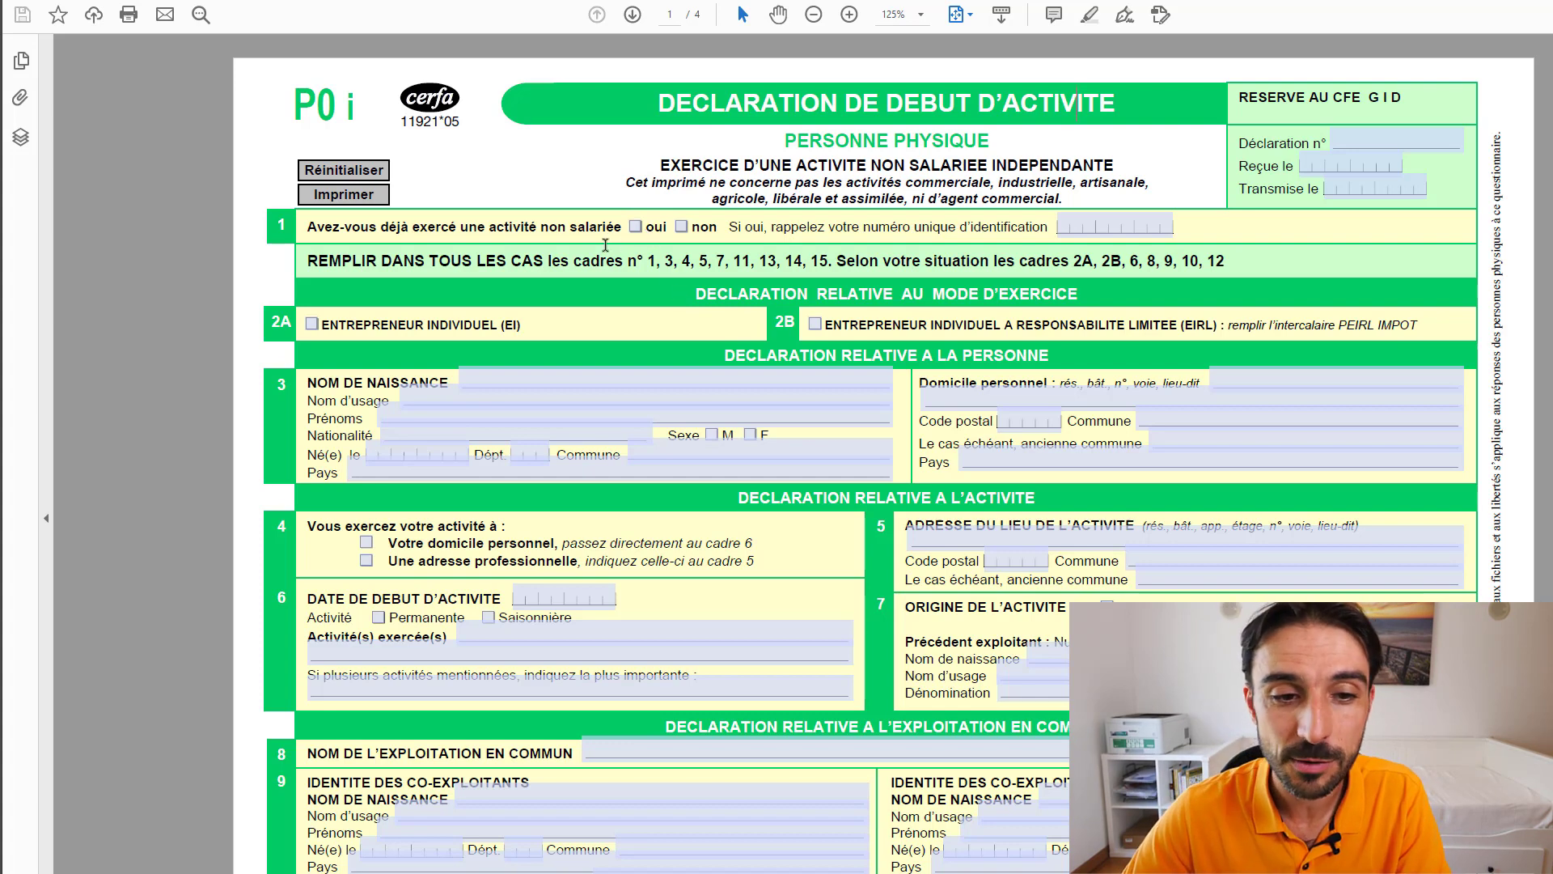
drag(309, 223, 622, 228)
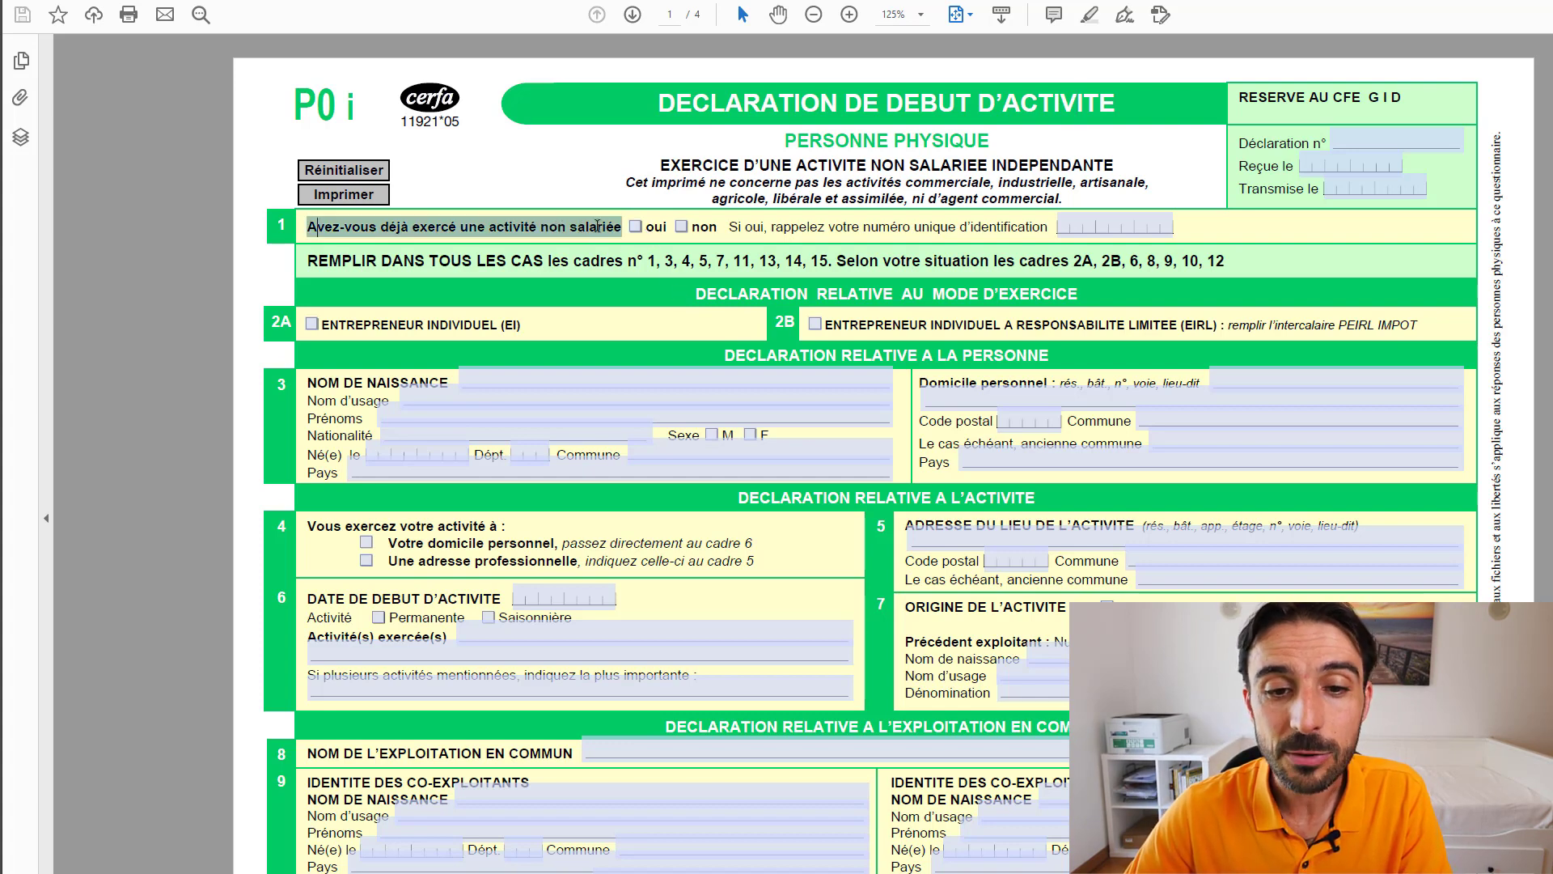
click(568, 246)
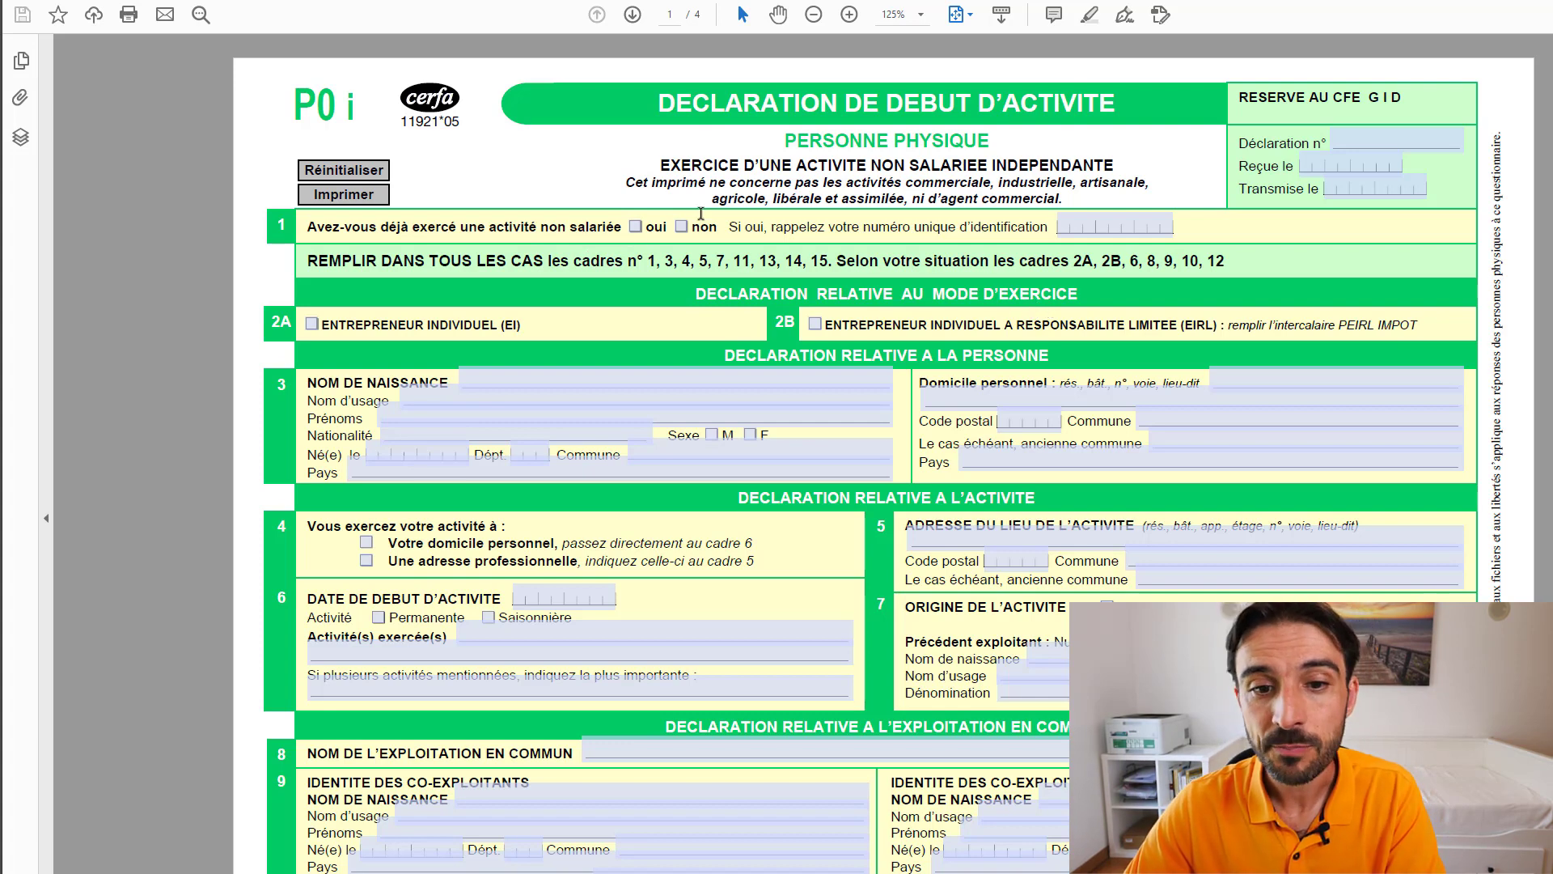
click(1085, 228)
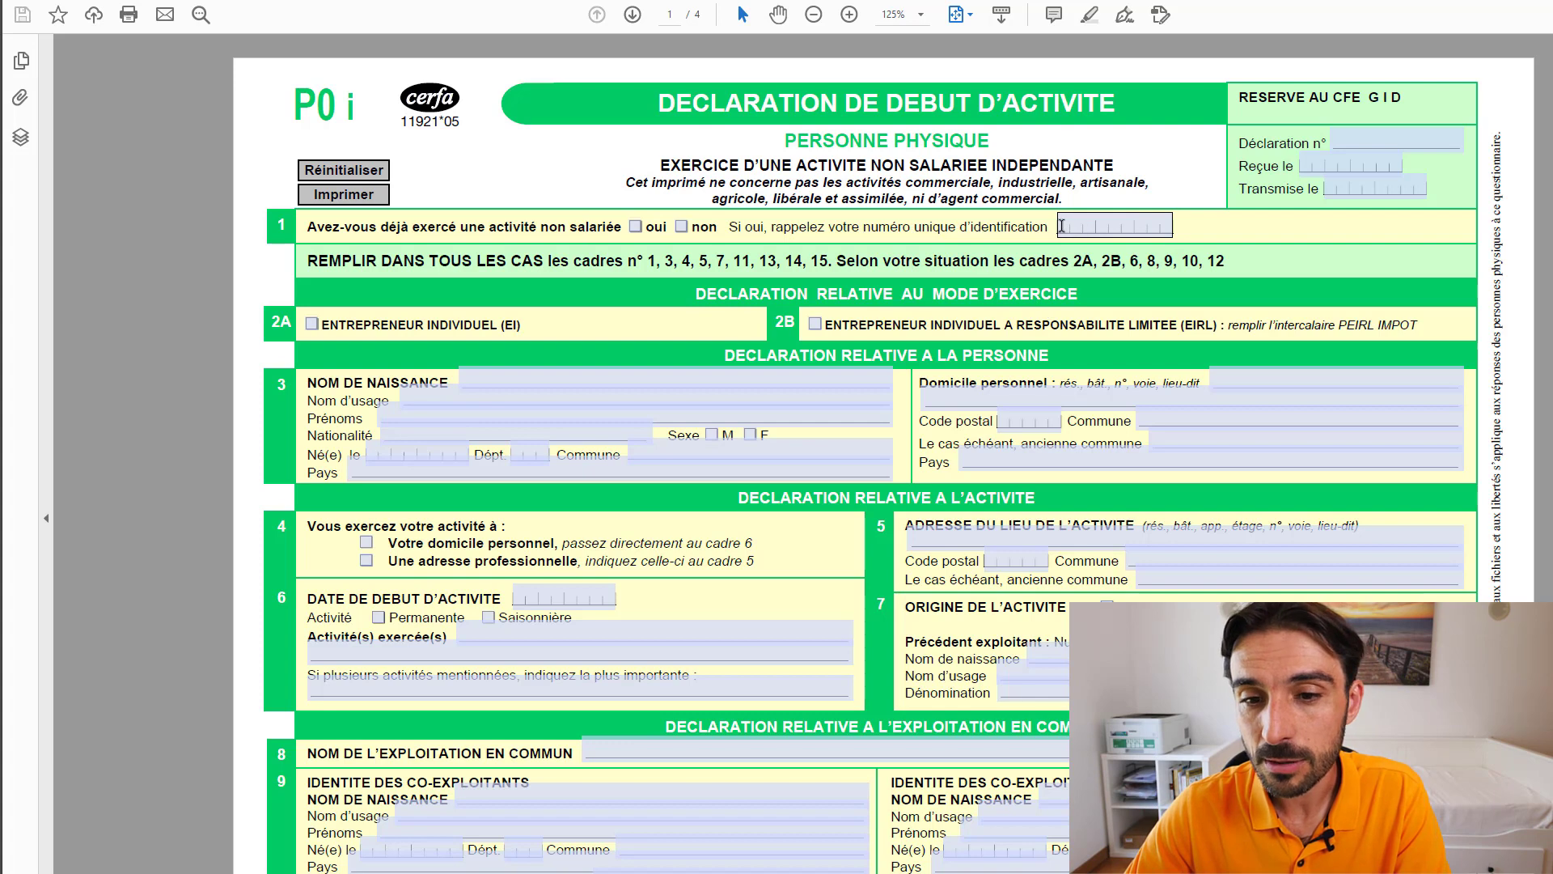
click(1061, 226)
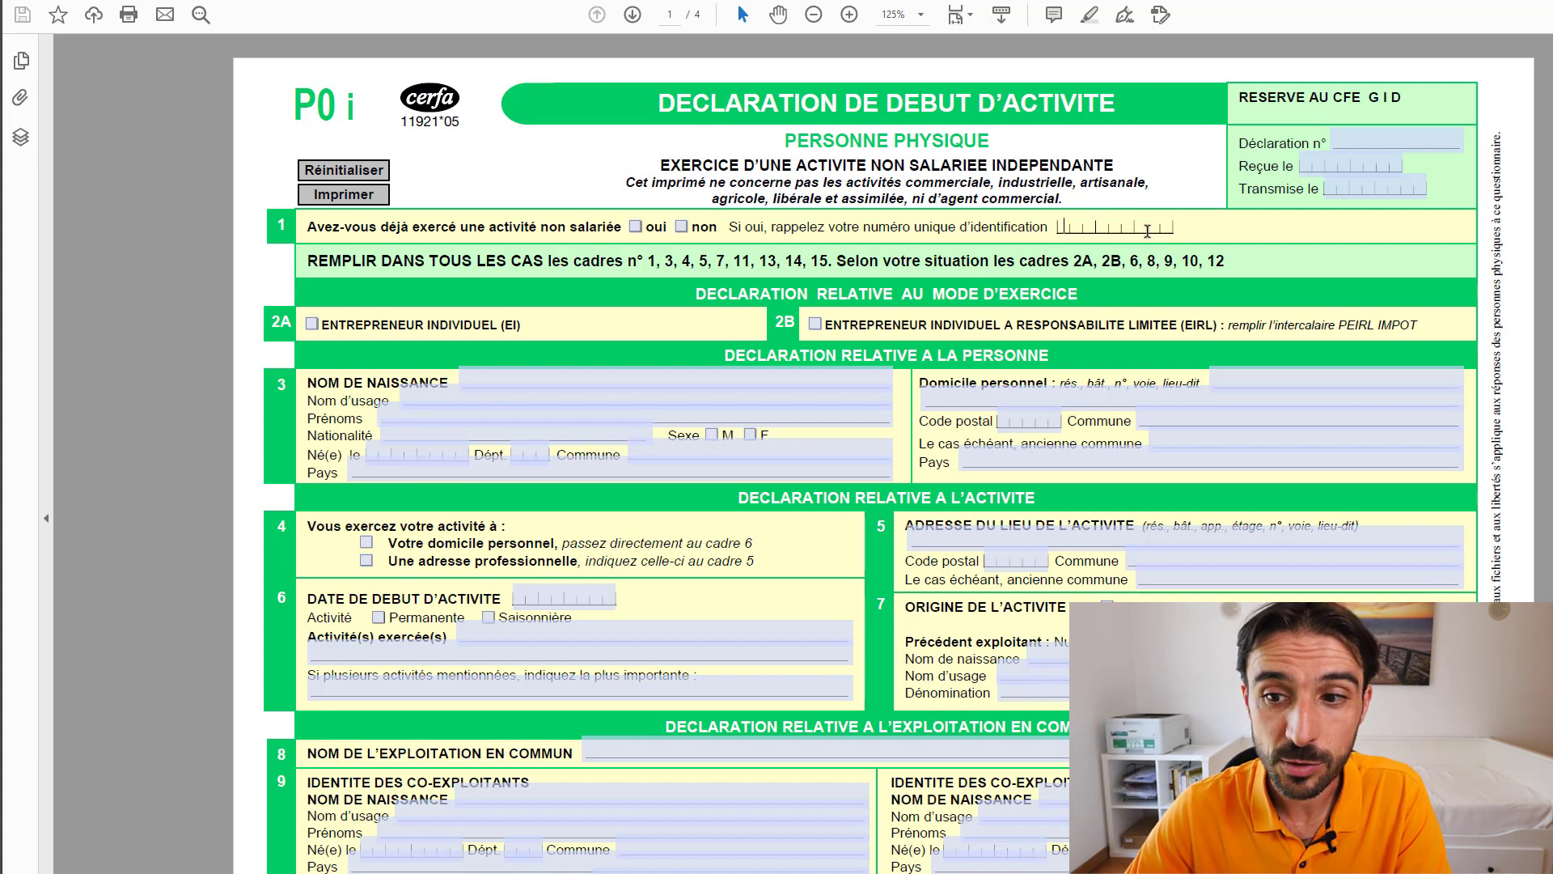
- Answer 'non' to prior self-employed activity and tick Entrepreneur individuel (EI)
click(681, 227)
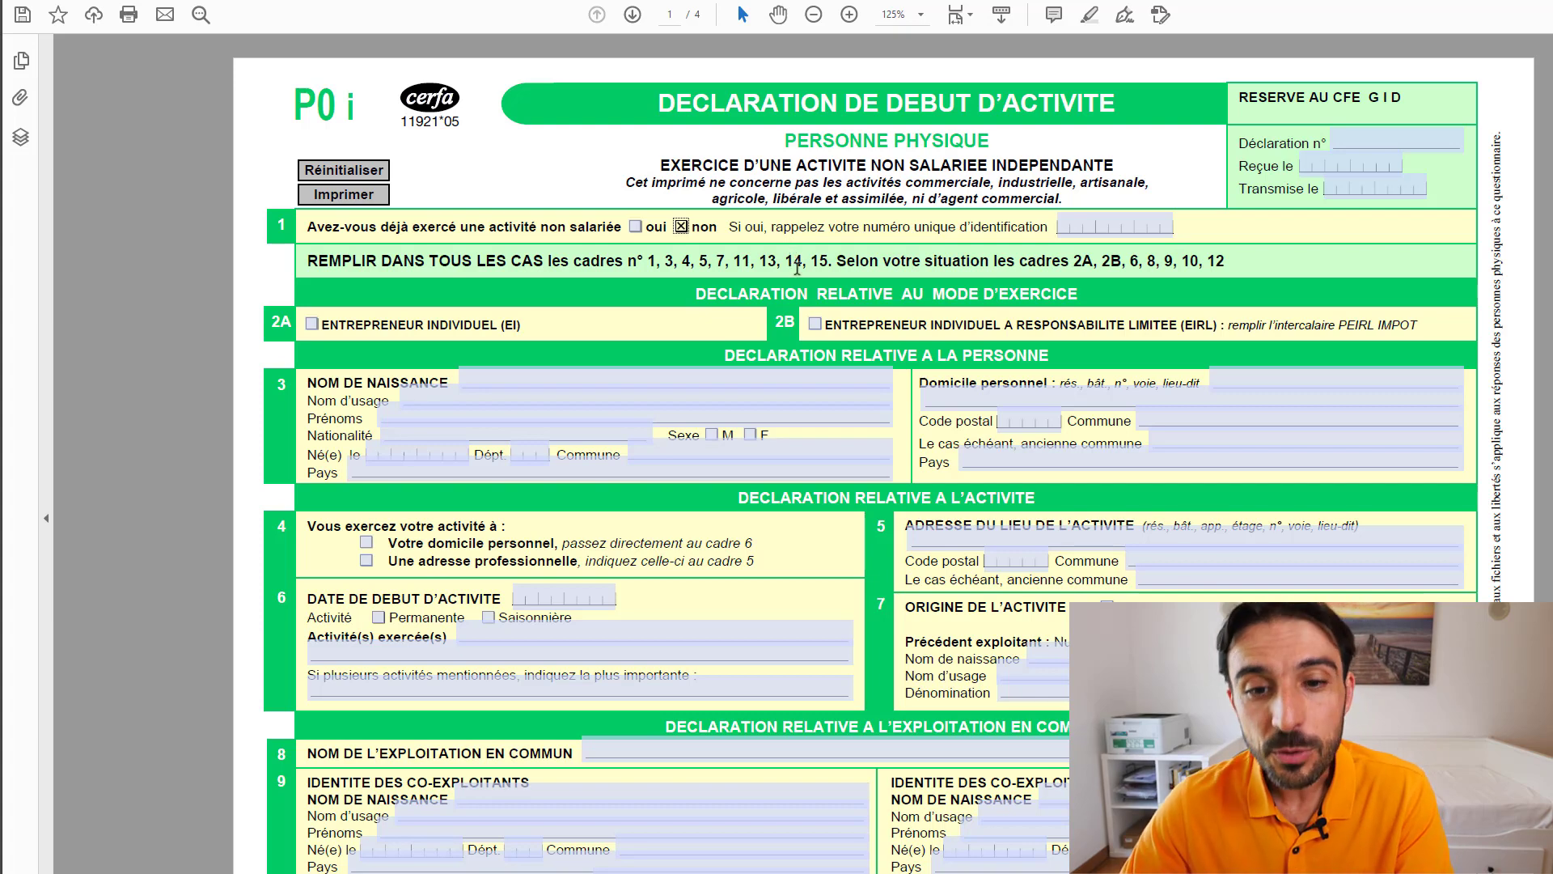
click(312, 324)
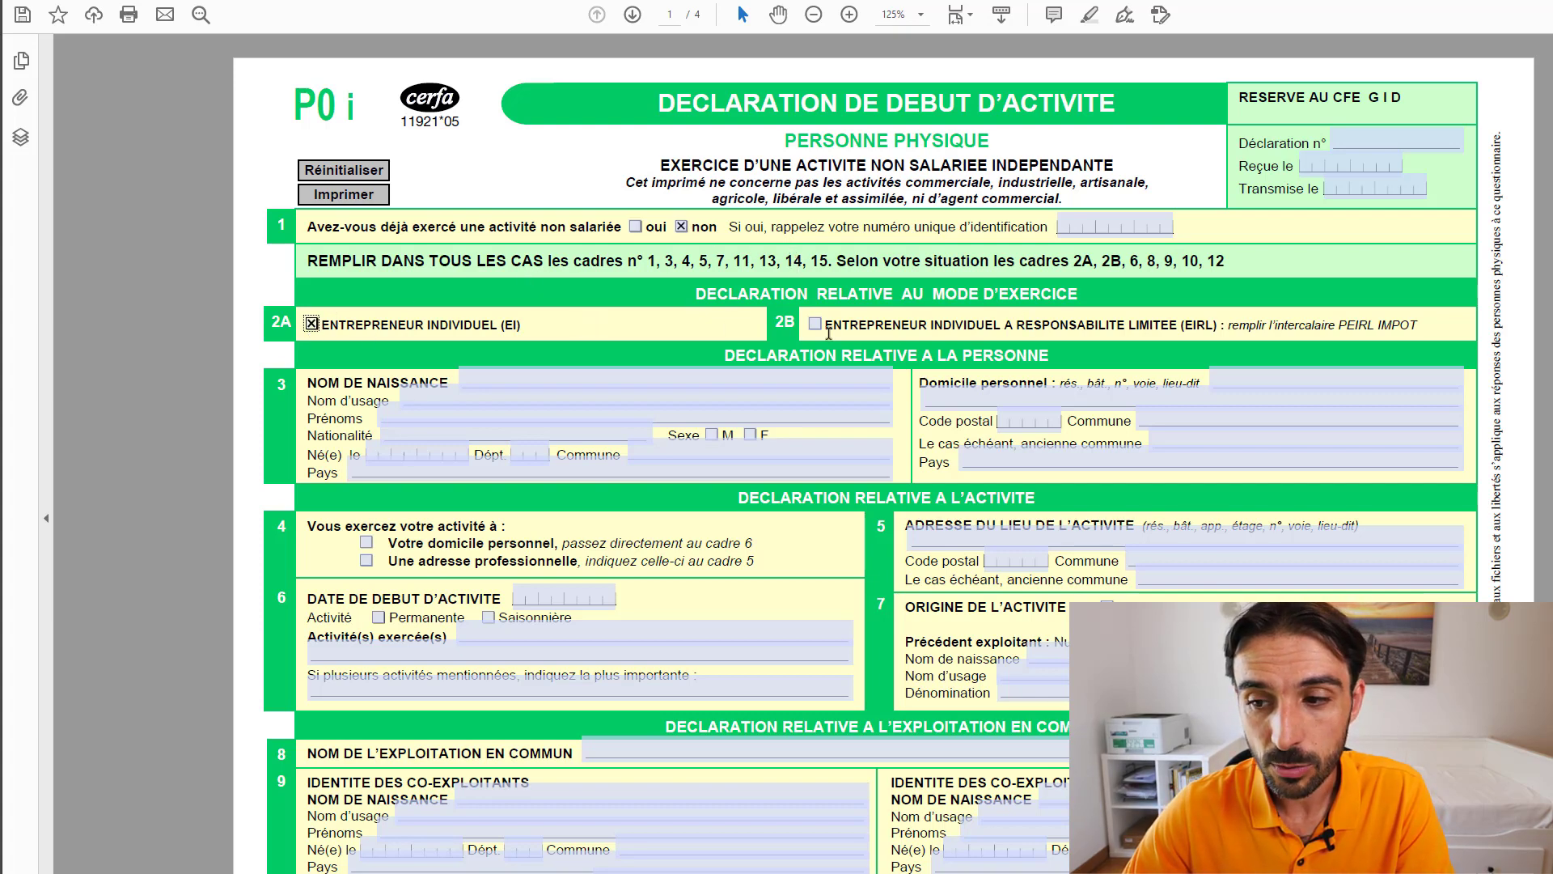
scroll(672, 350, down, 10)
scroll(647, 340, up, 10)
- Enter the declarant's birth surname, first name and nationality Française in section 3
click(464, 383)
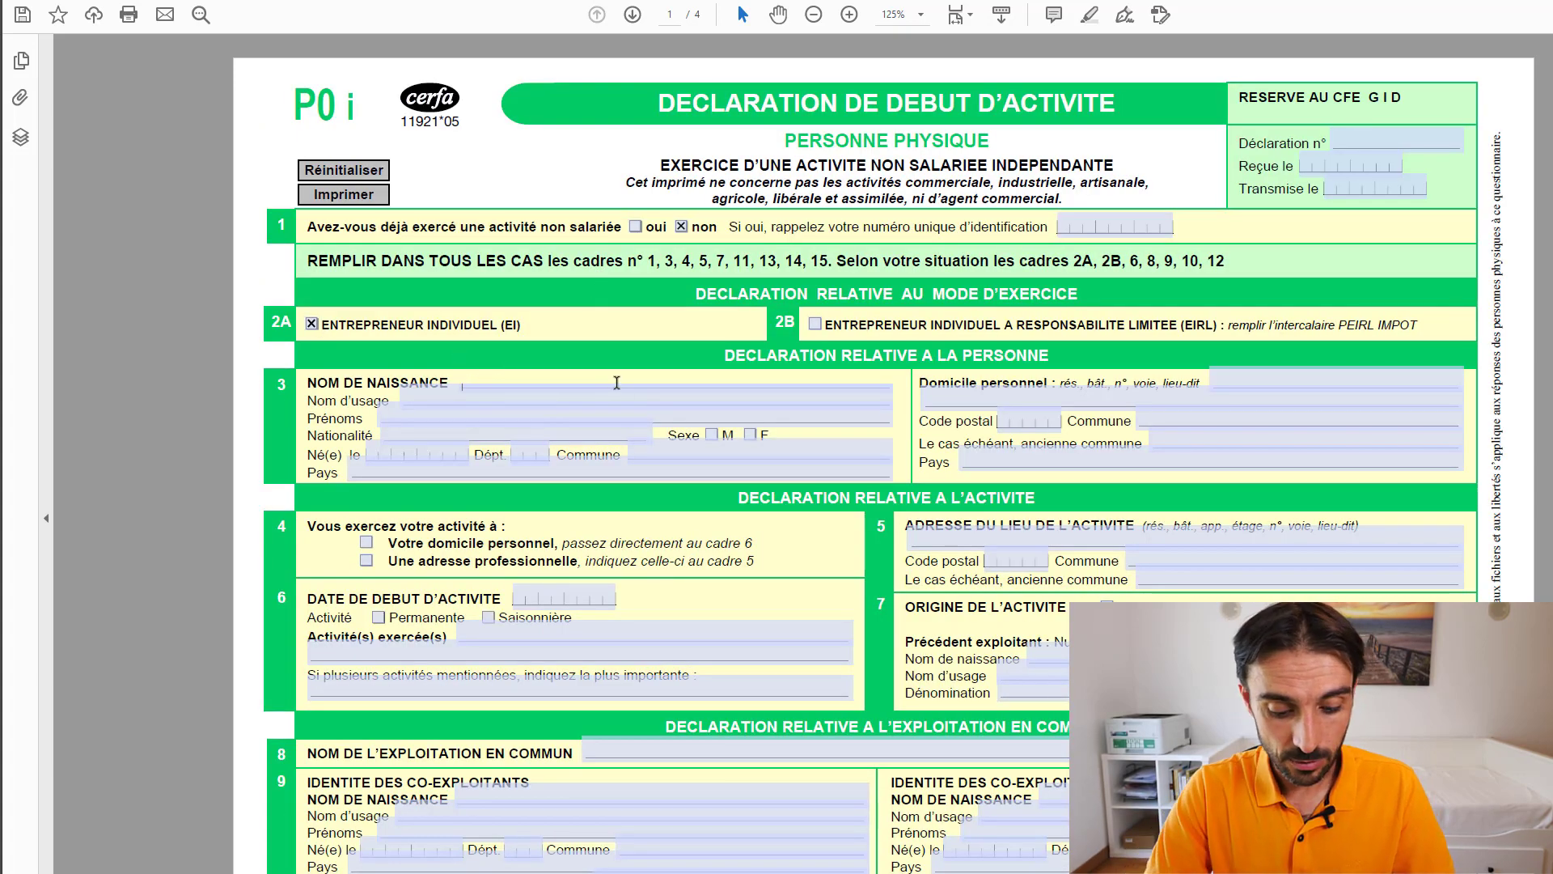
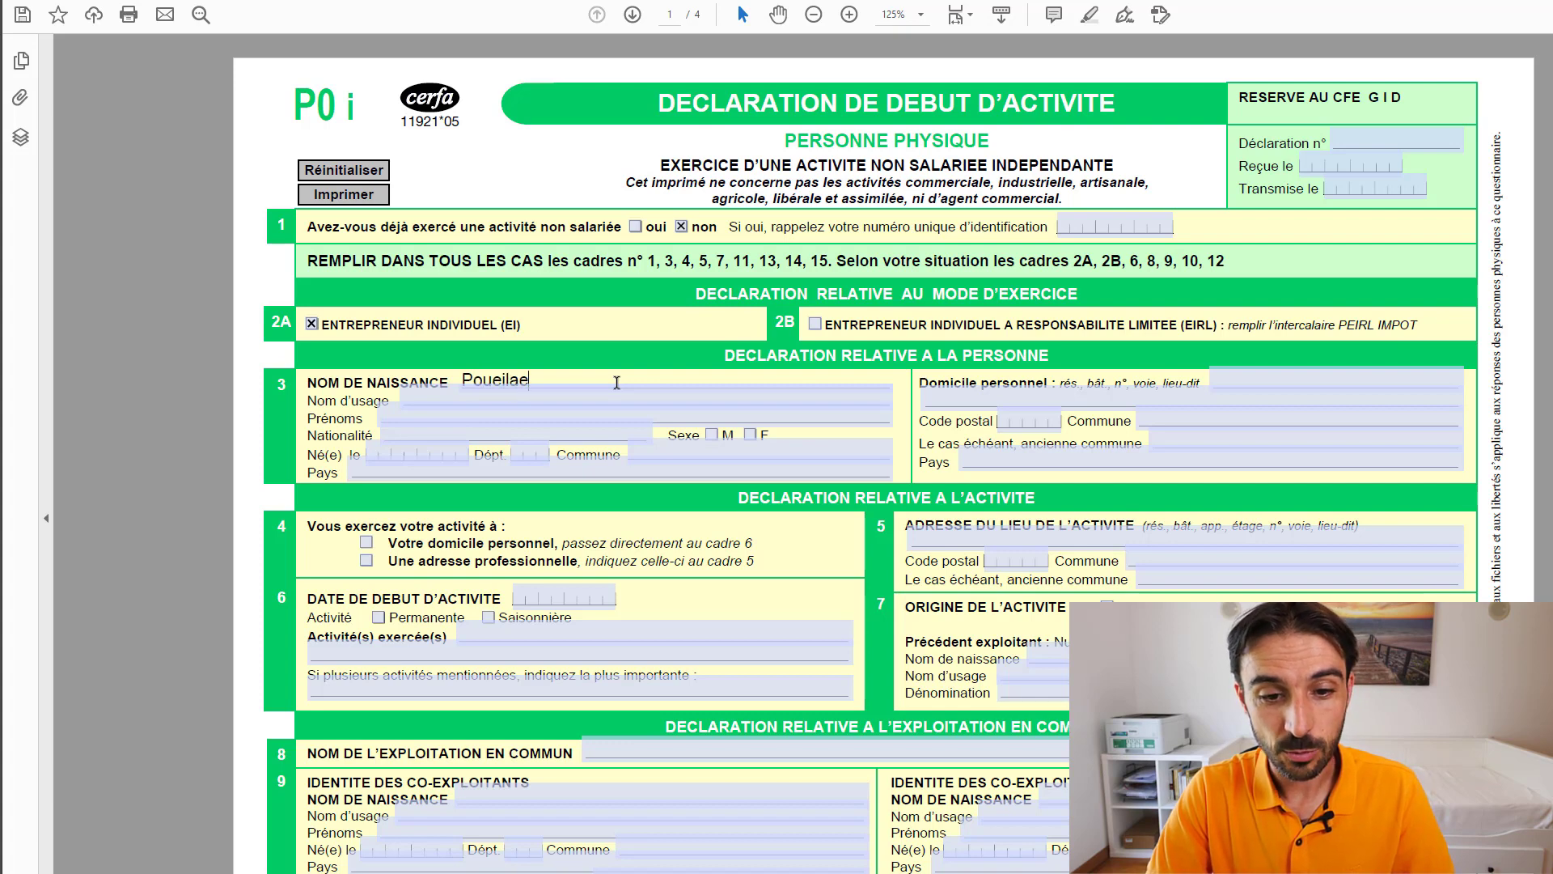
key(Tab)
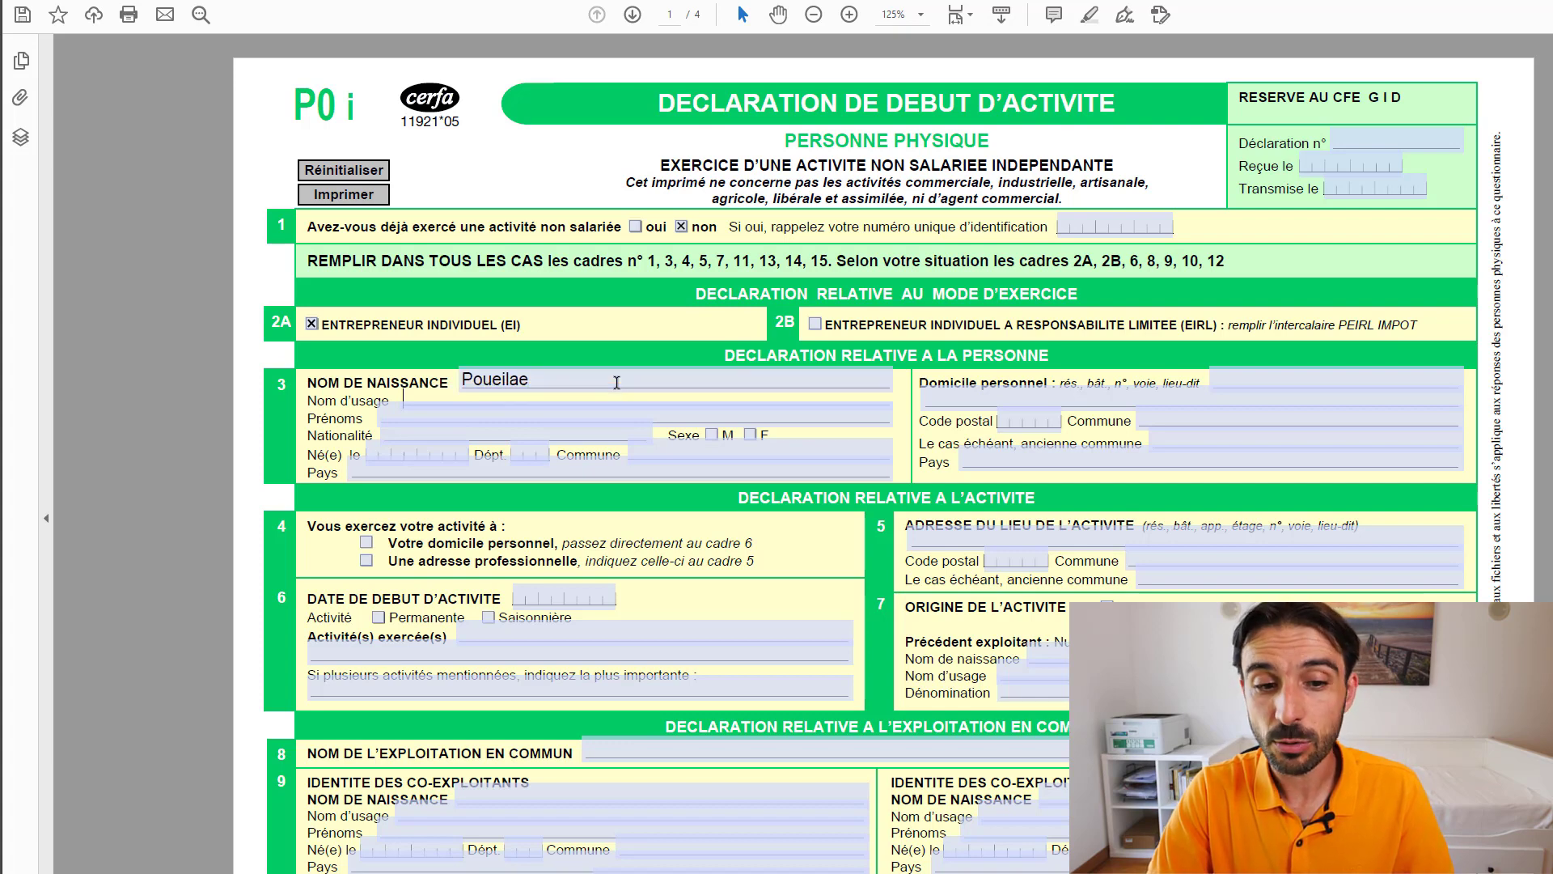
key(Tab)
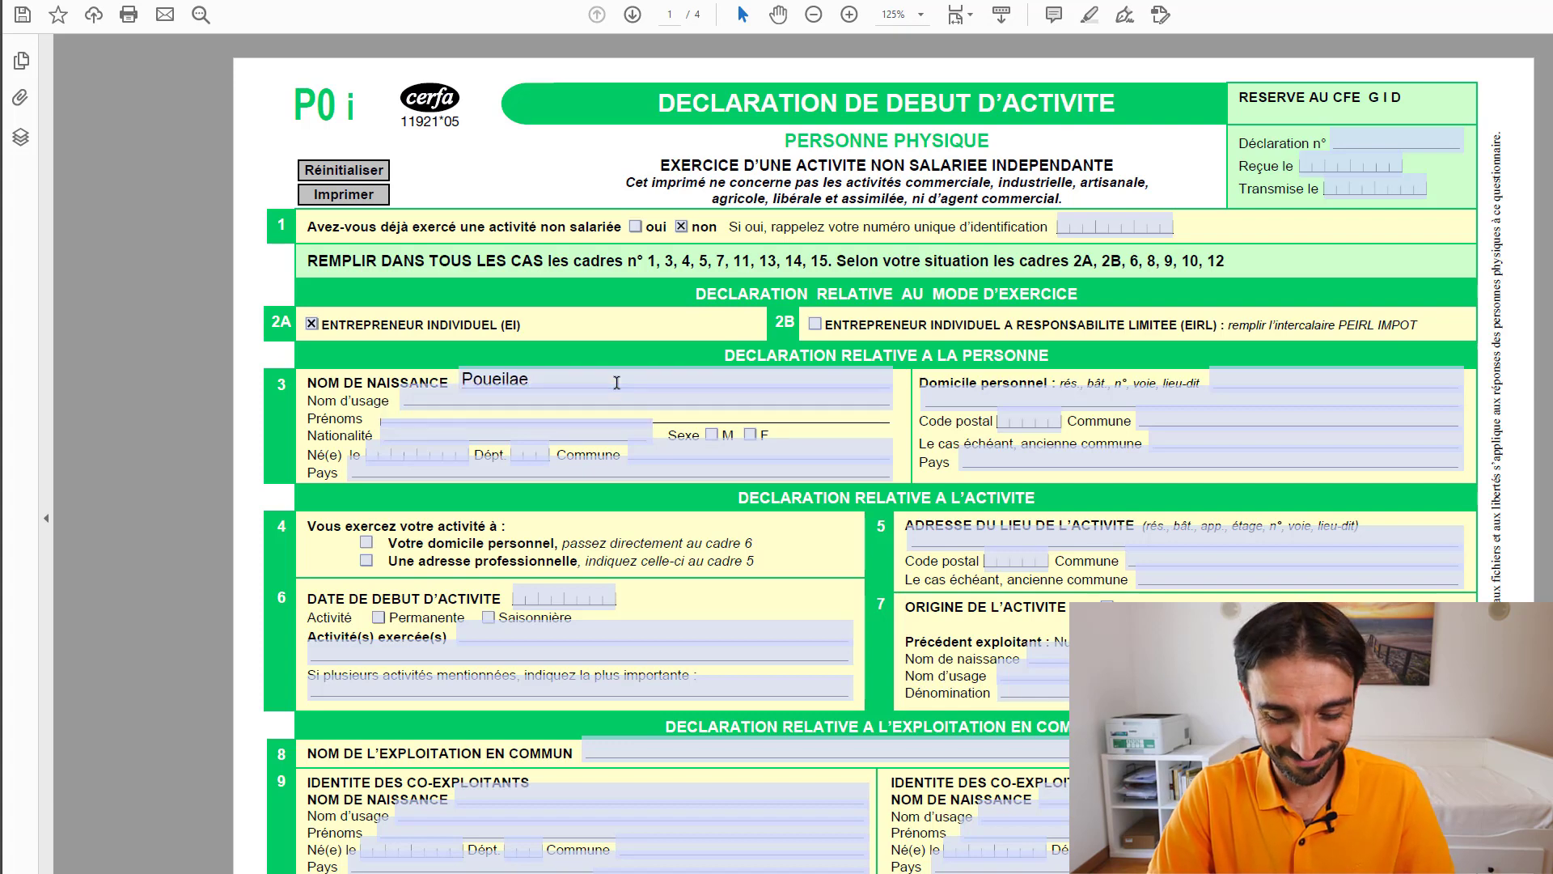
key(Tab)
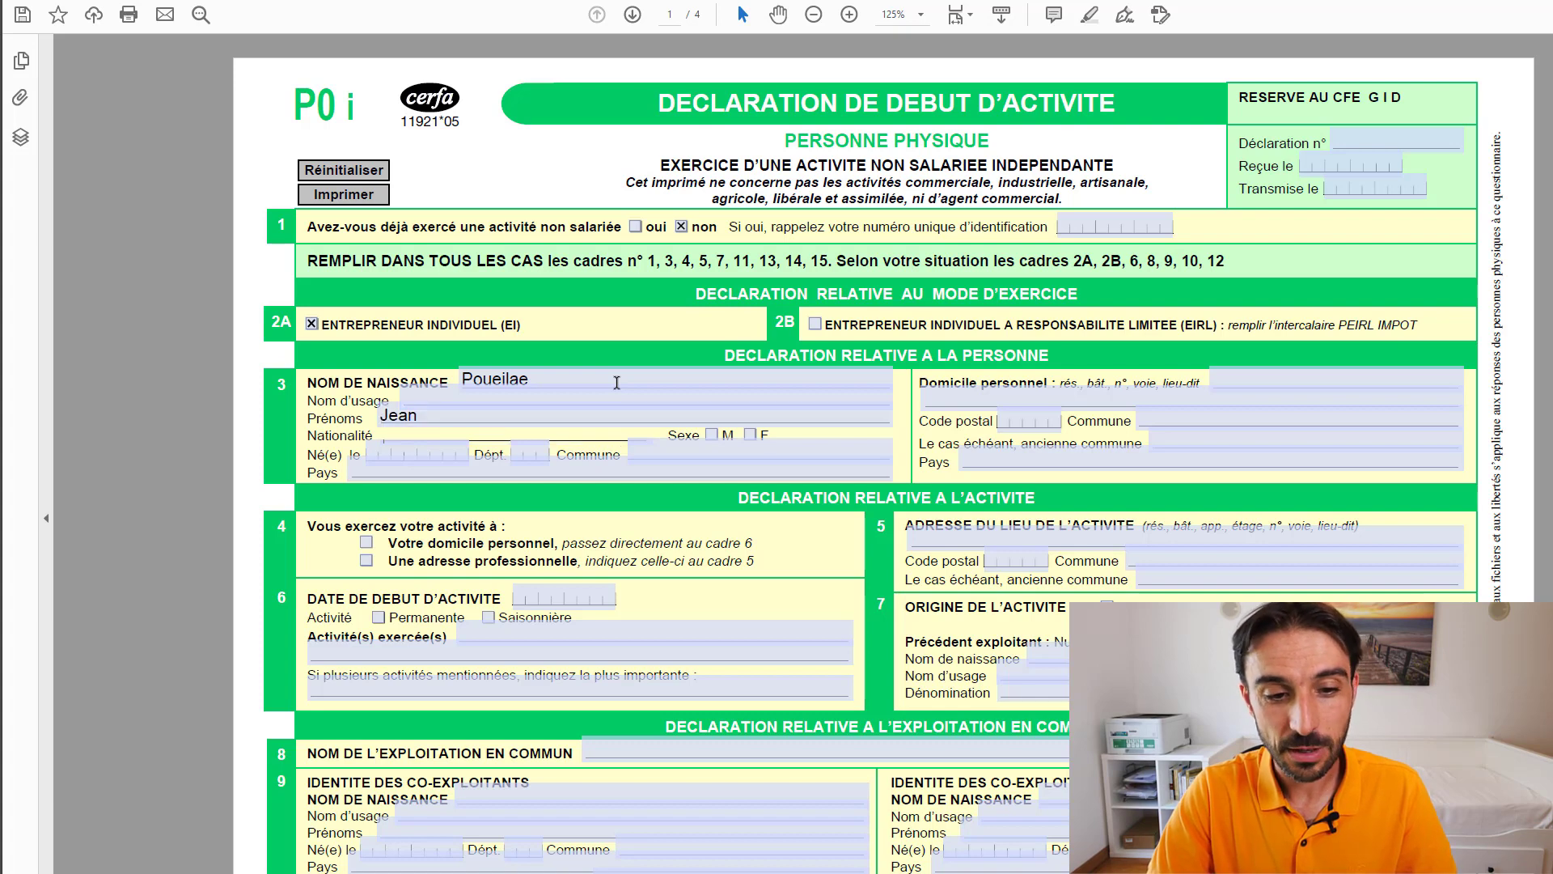
text(Fran)
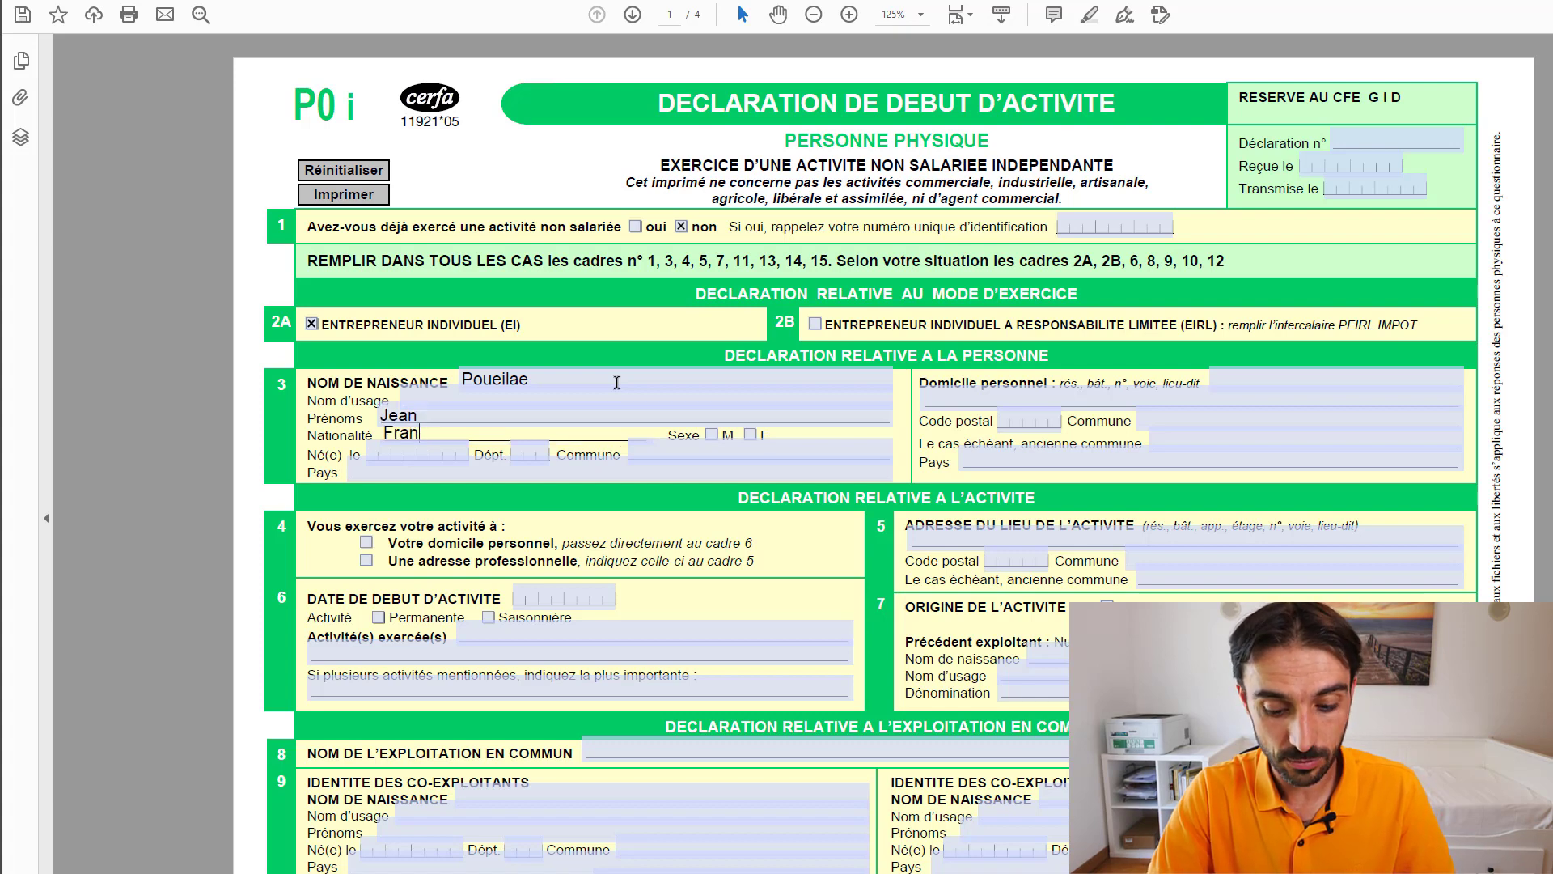
text(cçaise)
key(Tab)
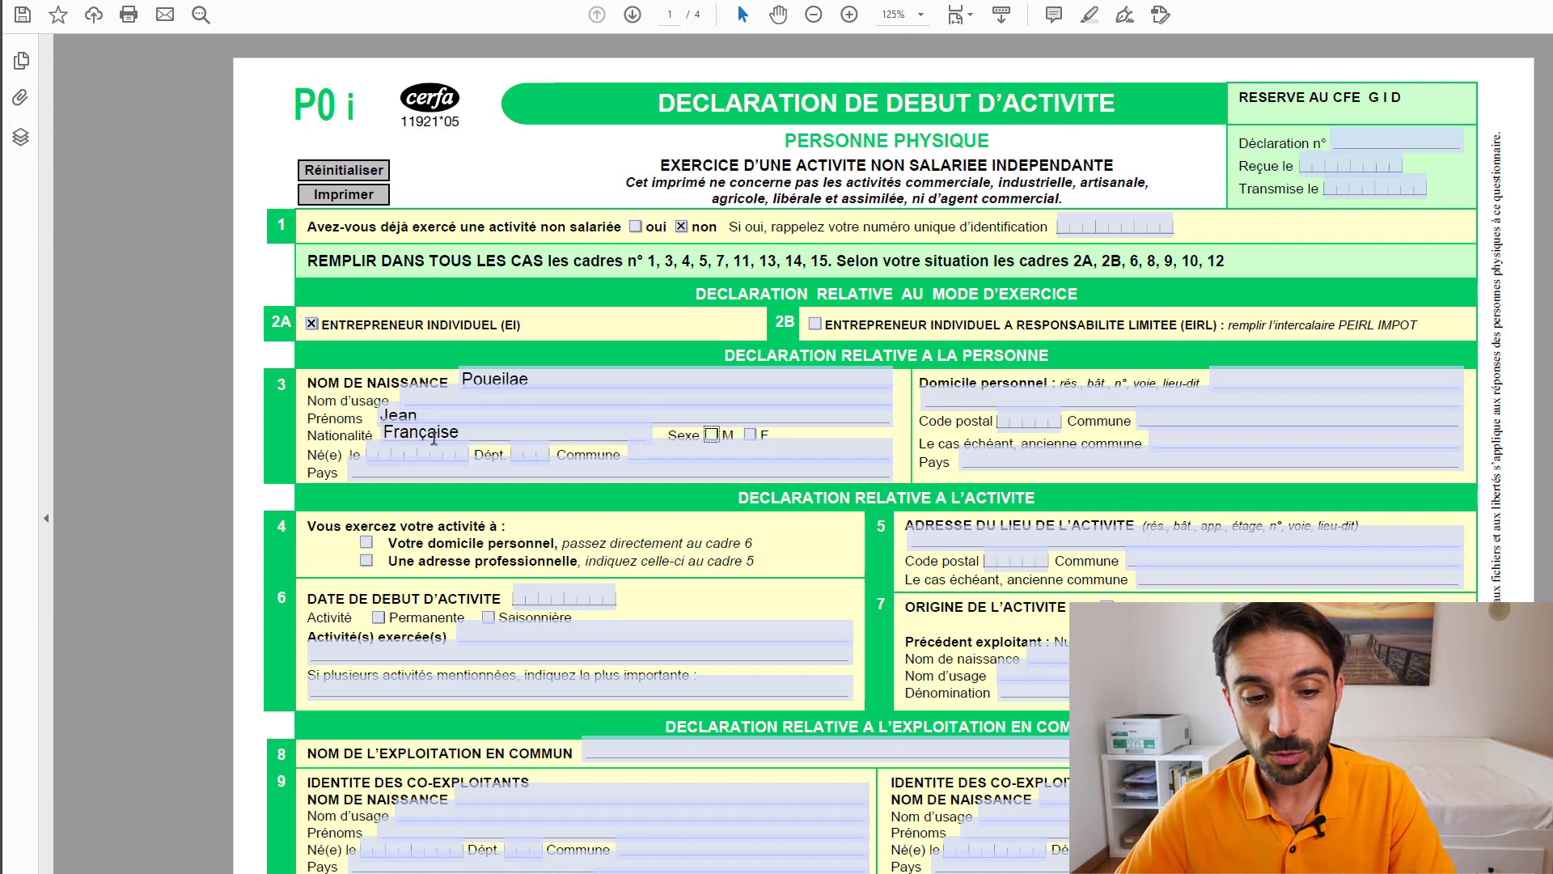
- Enter 'adresse perso' as the personal home address
click(635, 391)
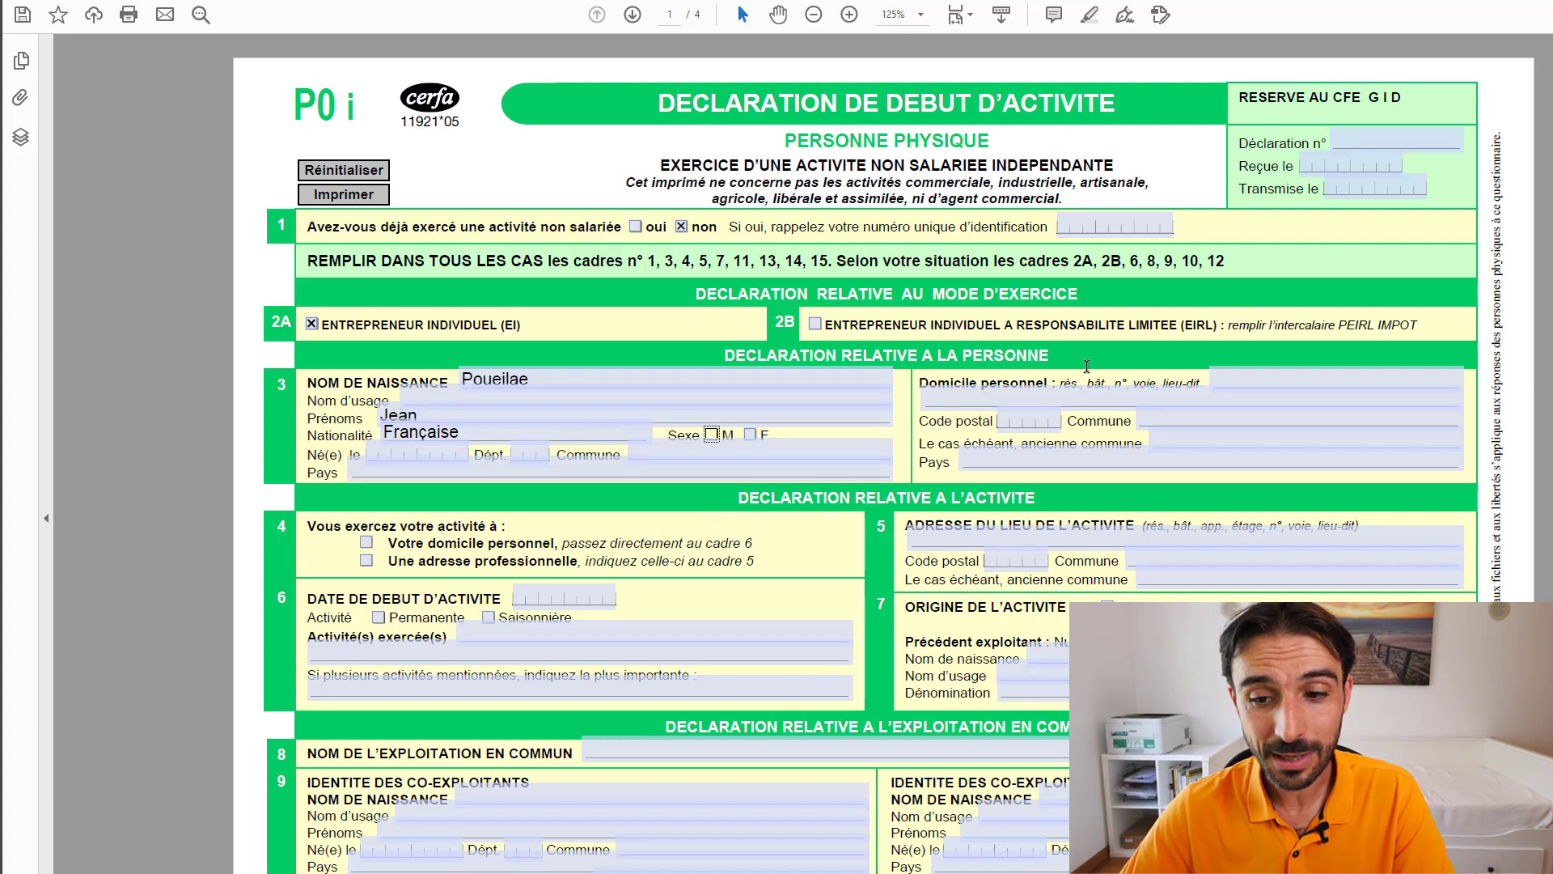
click(1044, 392)
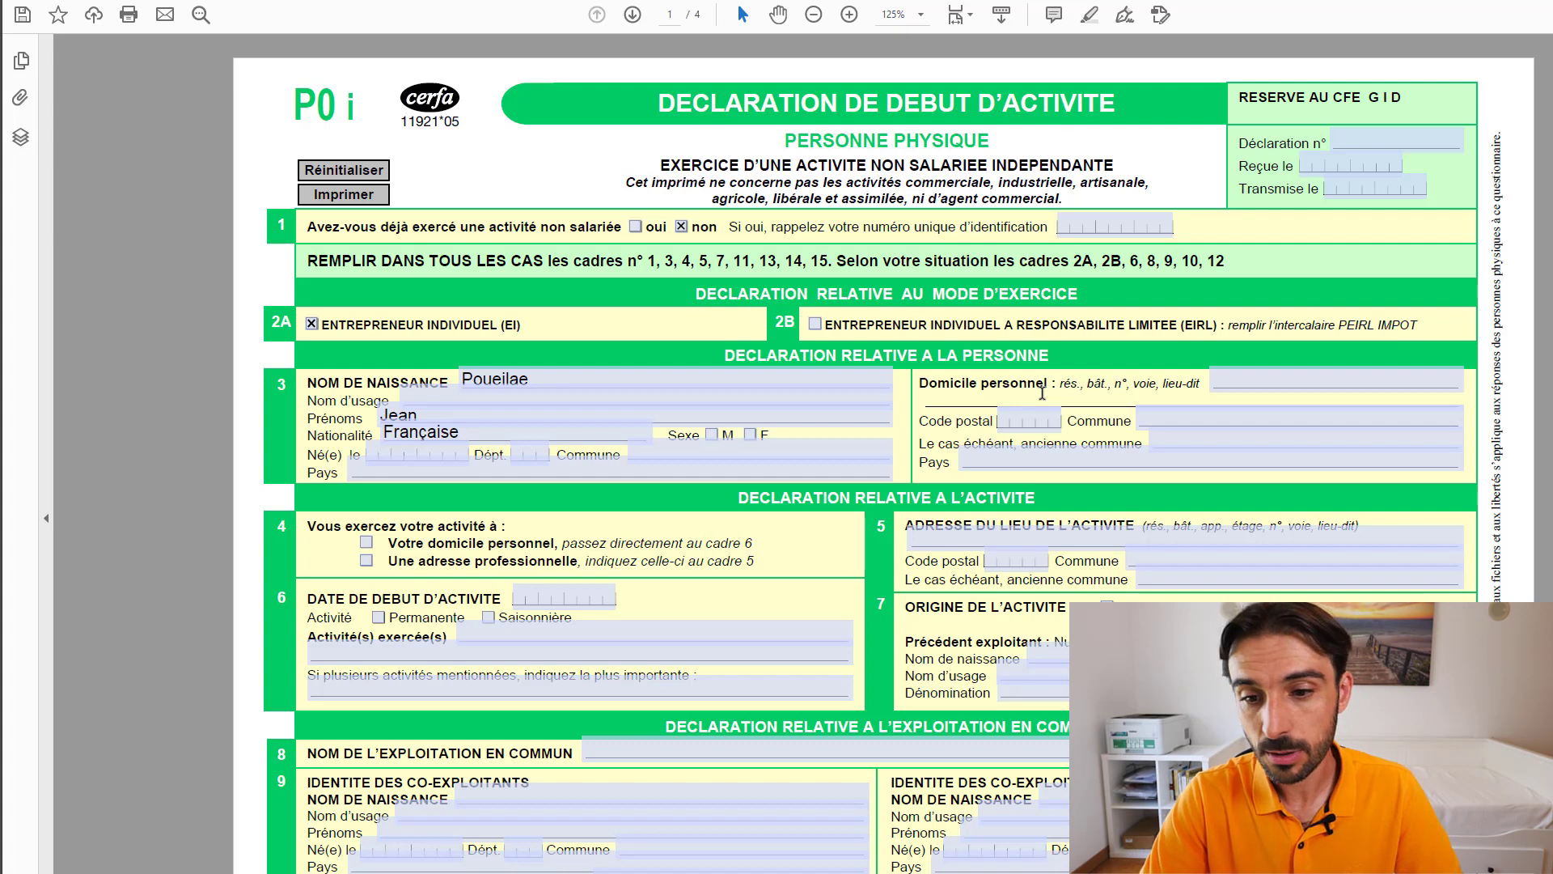
text(adre)
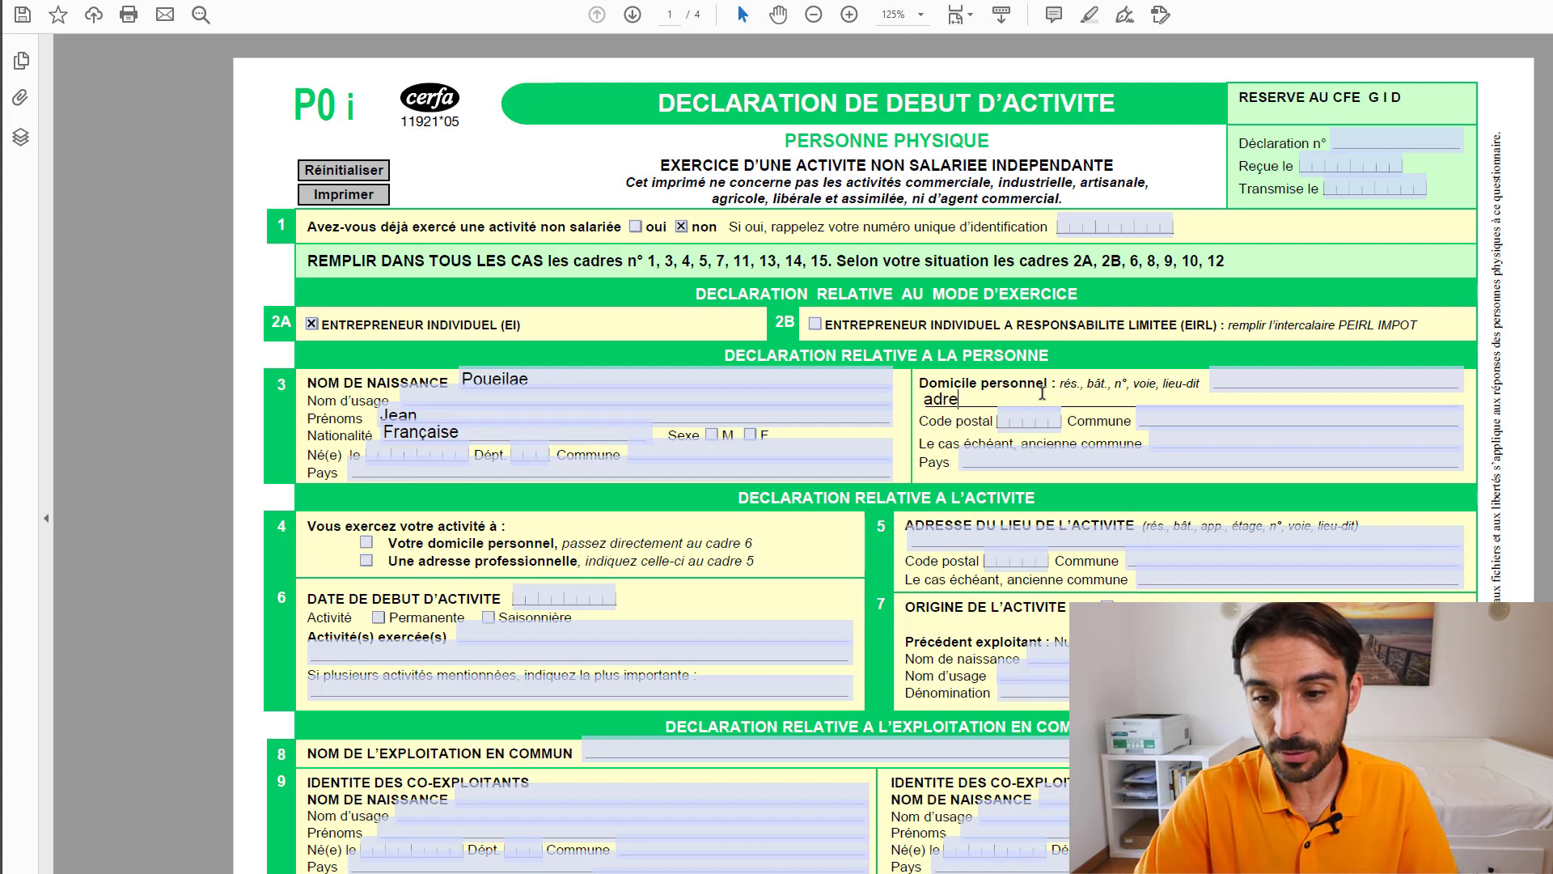
text(sse perso)
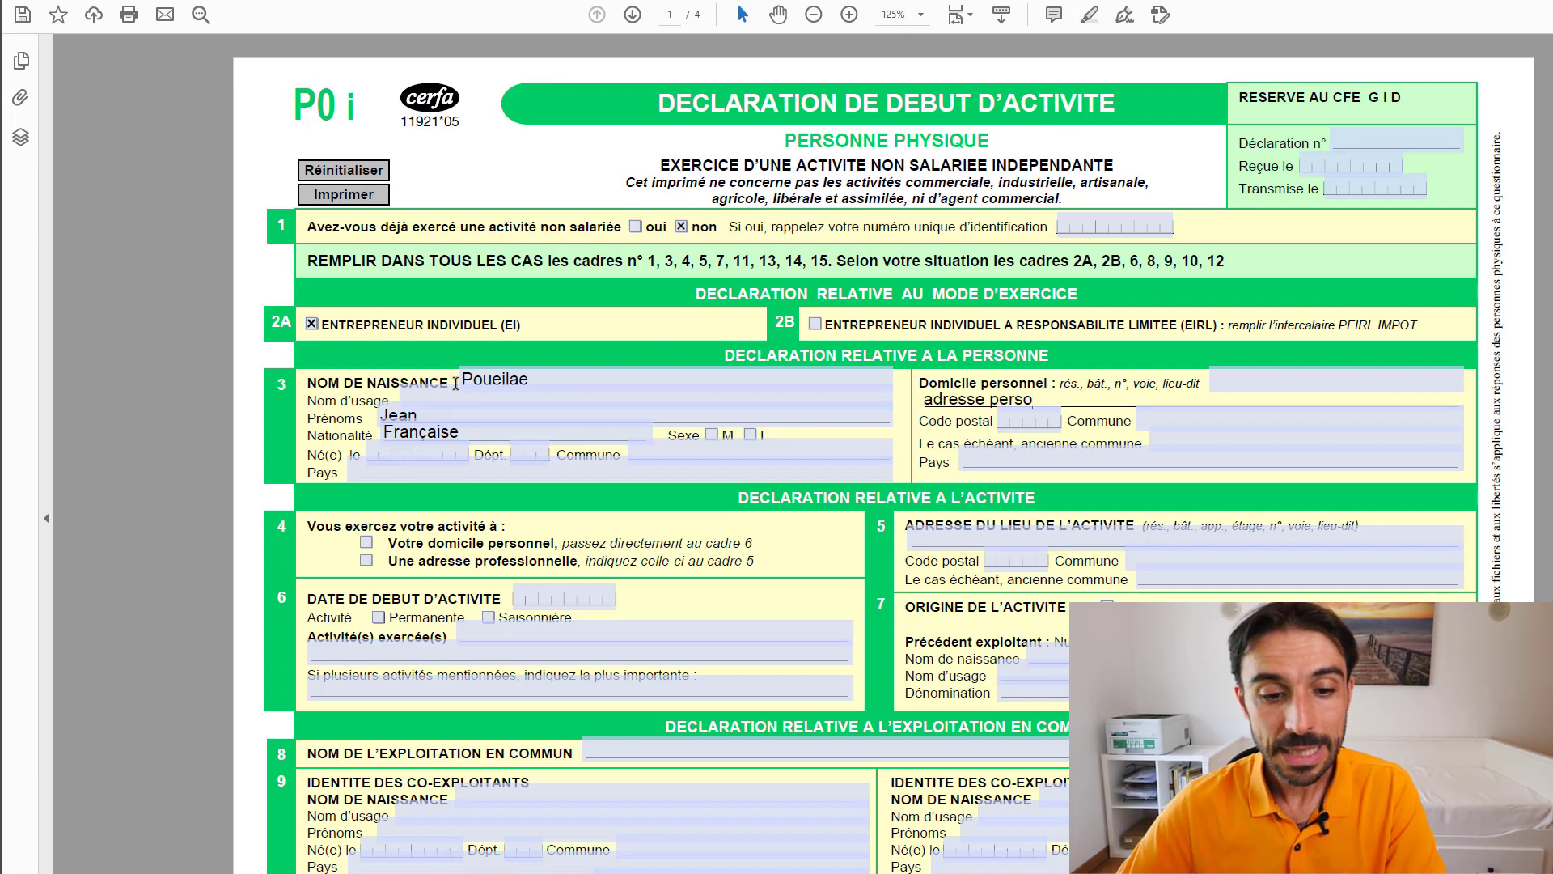
- Choose a professional address 'adresse de l'appartement', mark it Création, and enter start date 01/01/2020
click(368, 561)
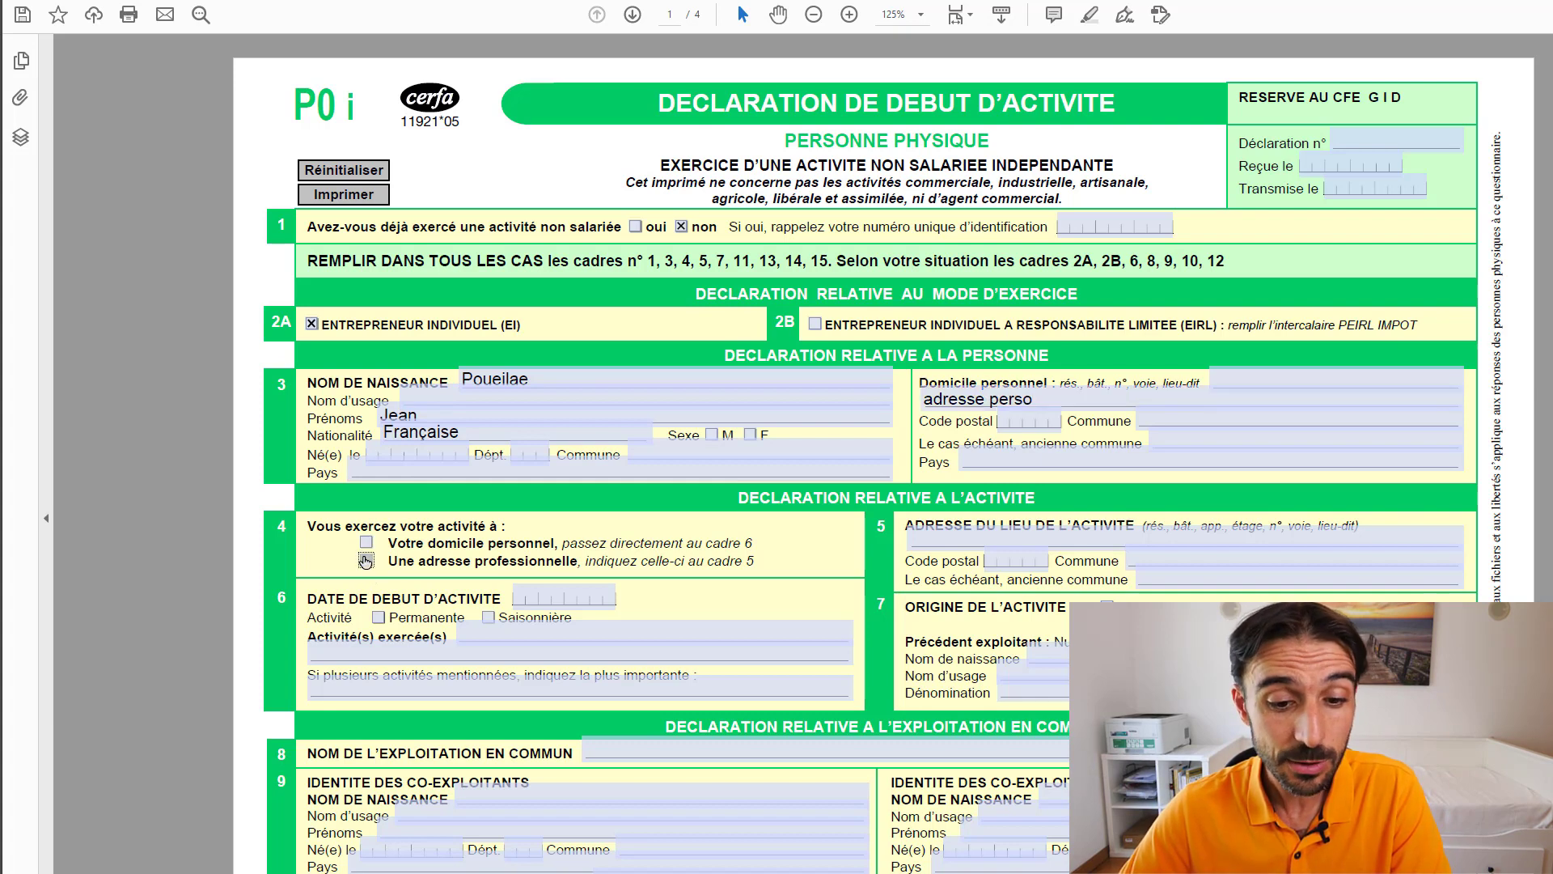
click(1325, 541)
text(ad)
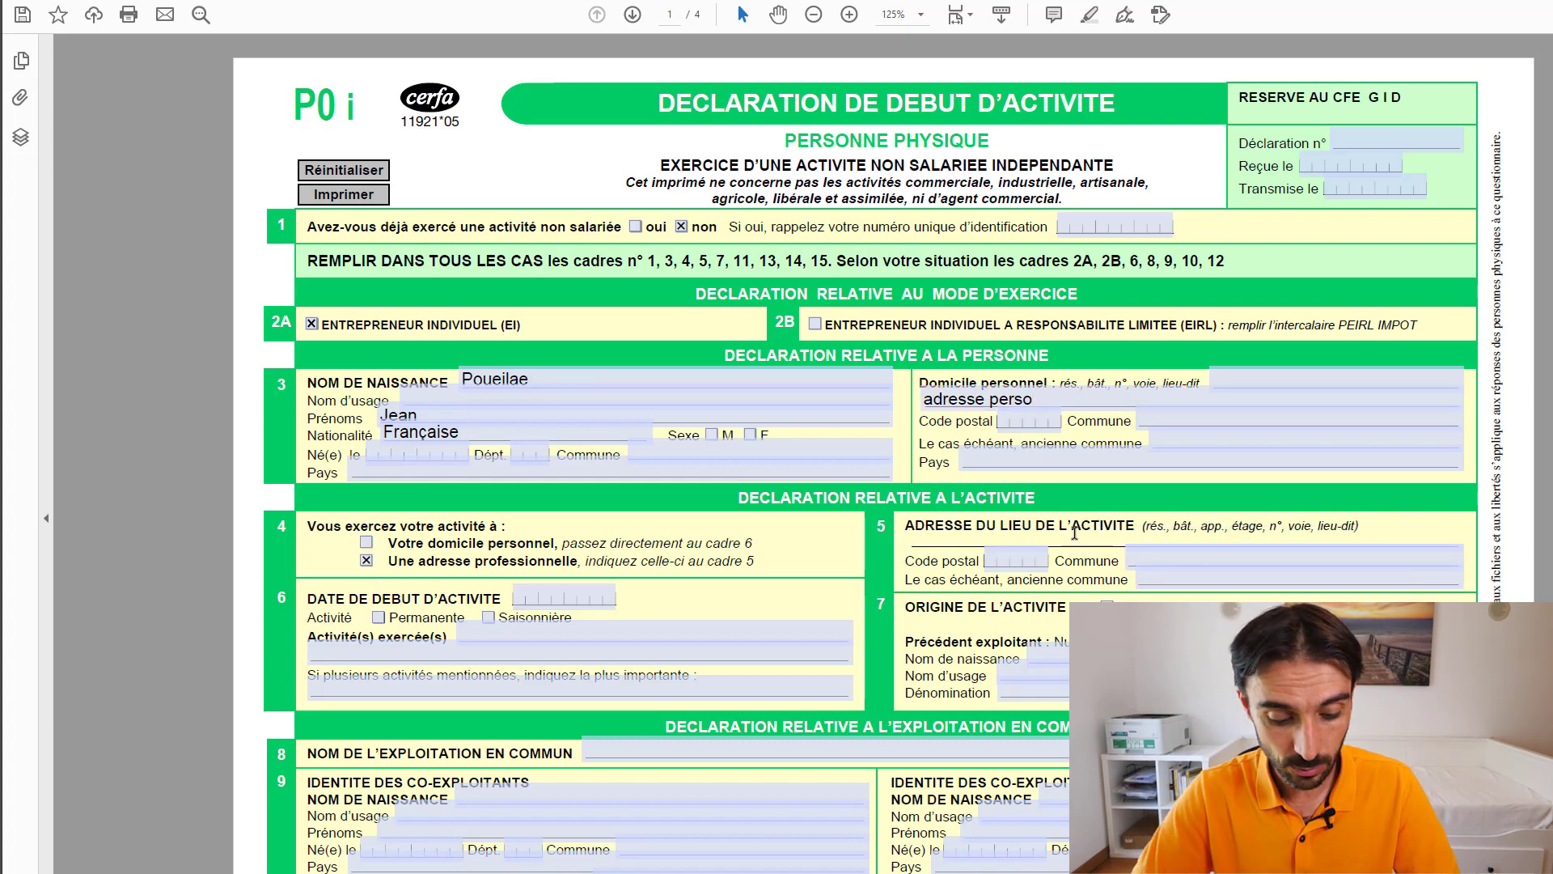
text(resse de l'ap)
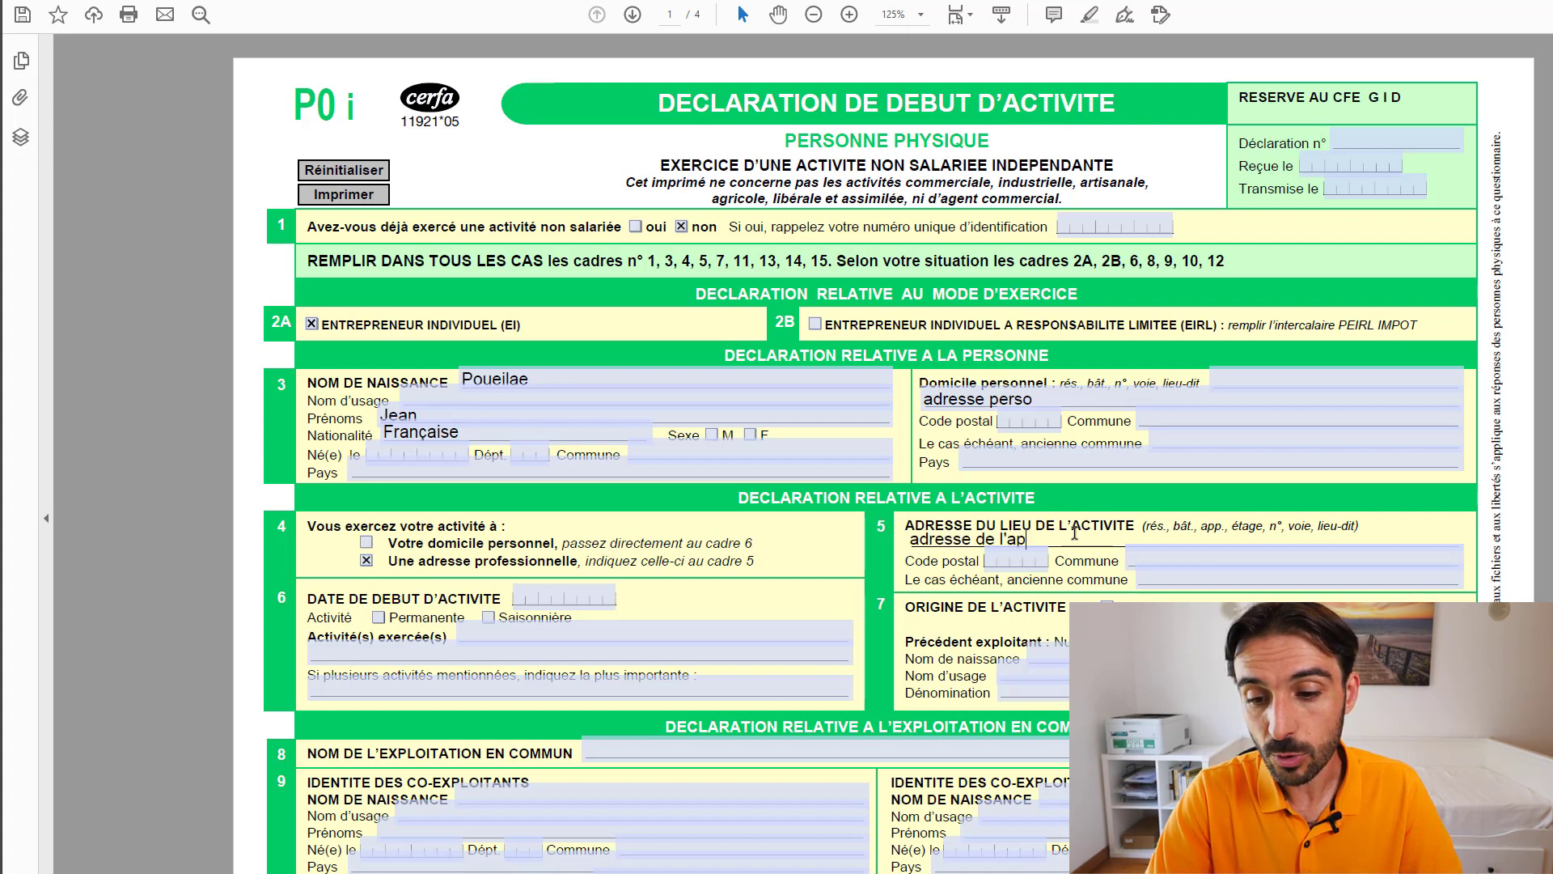
text(partement)
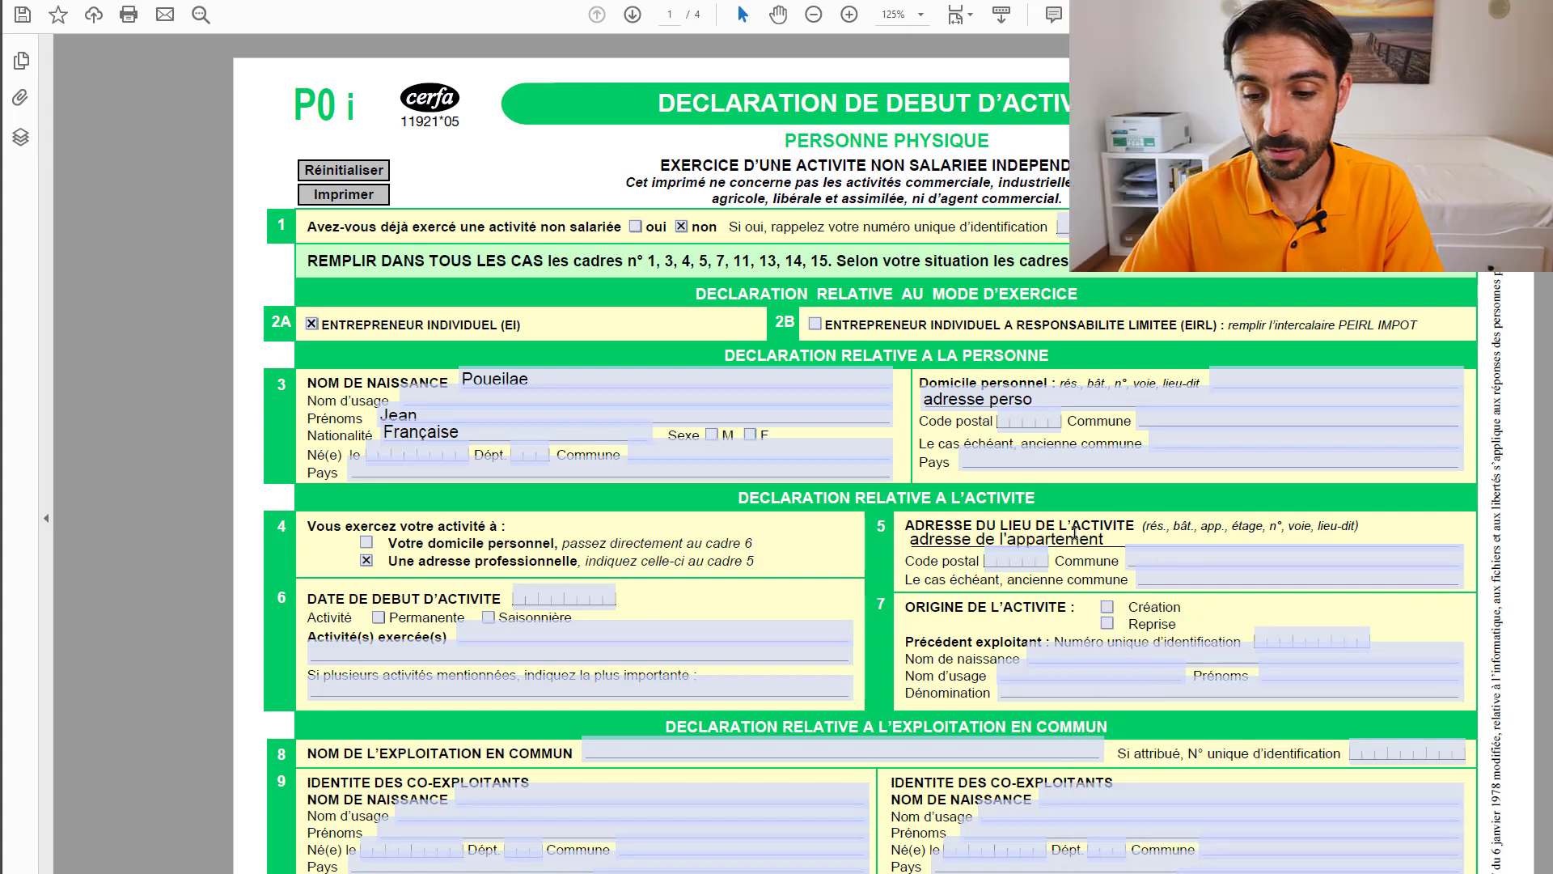
click(1107, 607)
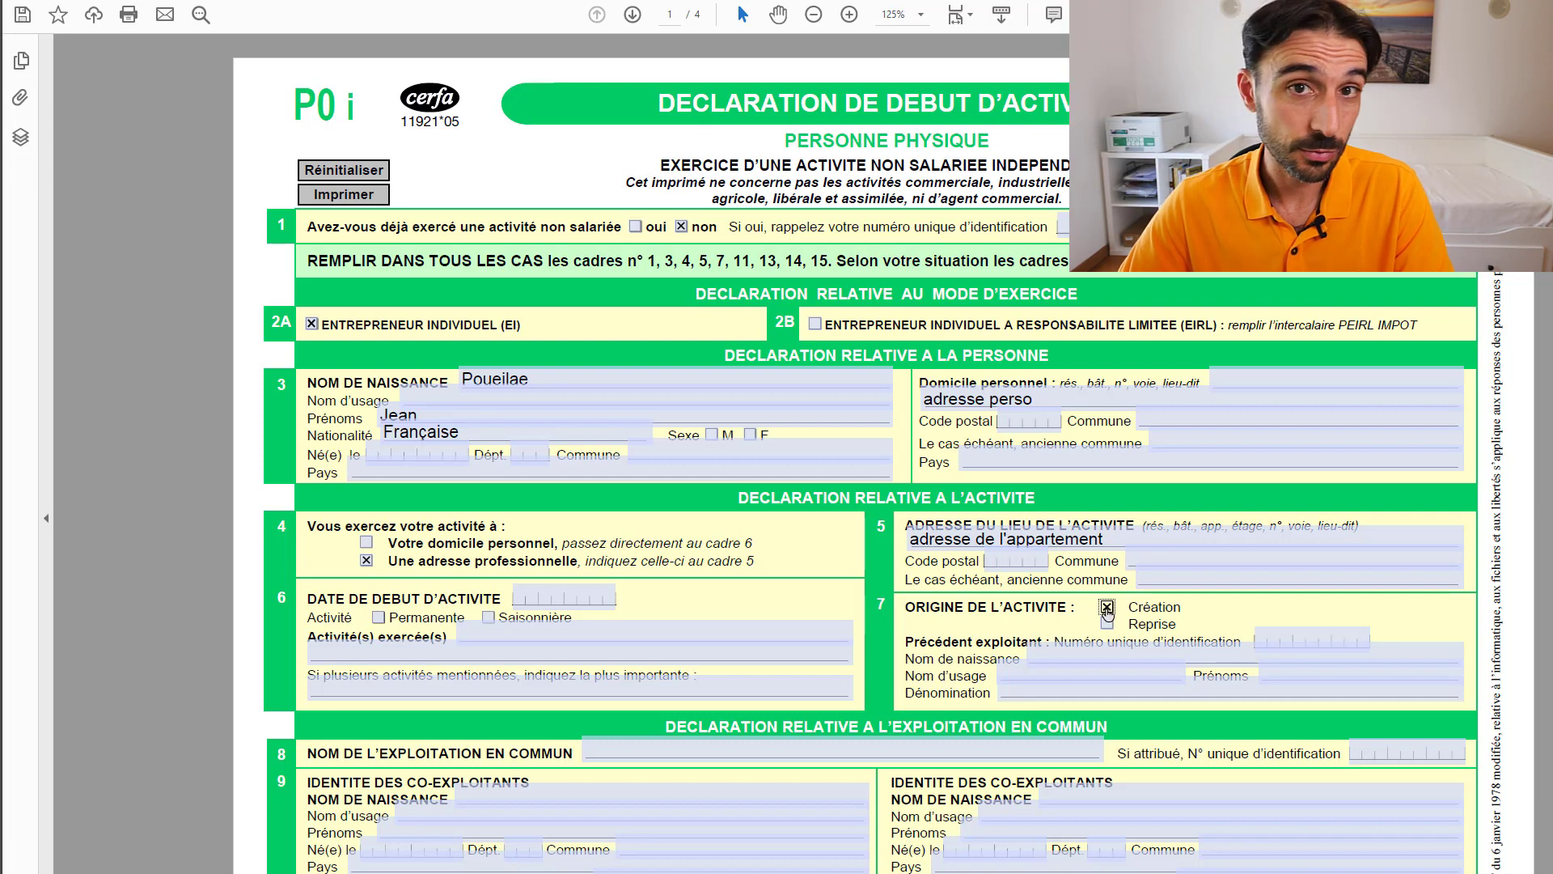
click(542, 597)
click(865, 621)
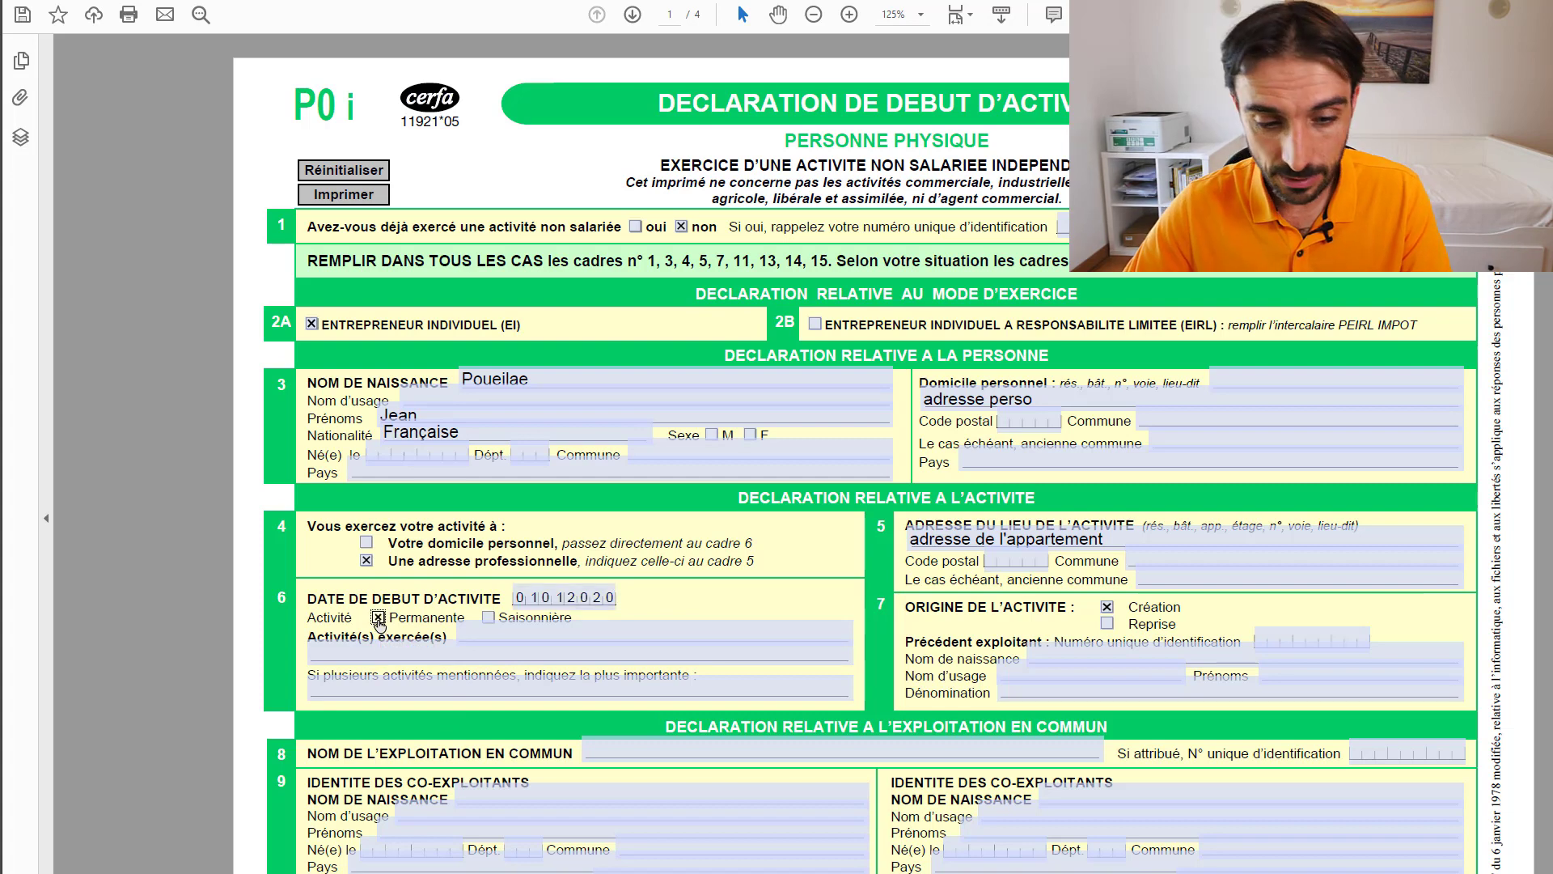
- Tick Permanente in cadre 6 and enter 'loueur meublé non professionnel' as the activity exercised
click(378, 620)
click(379, 648)
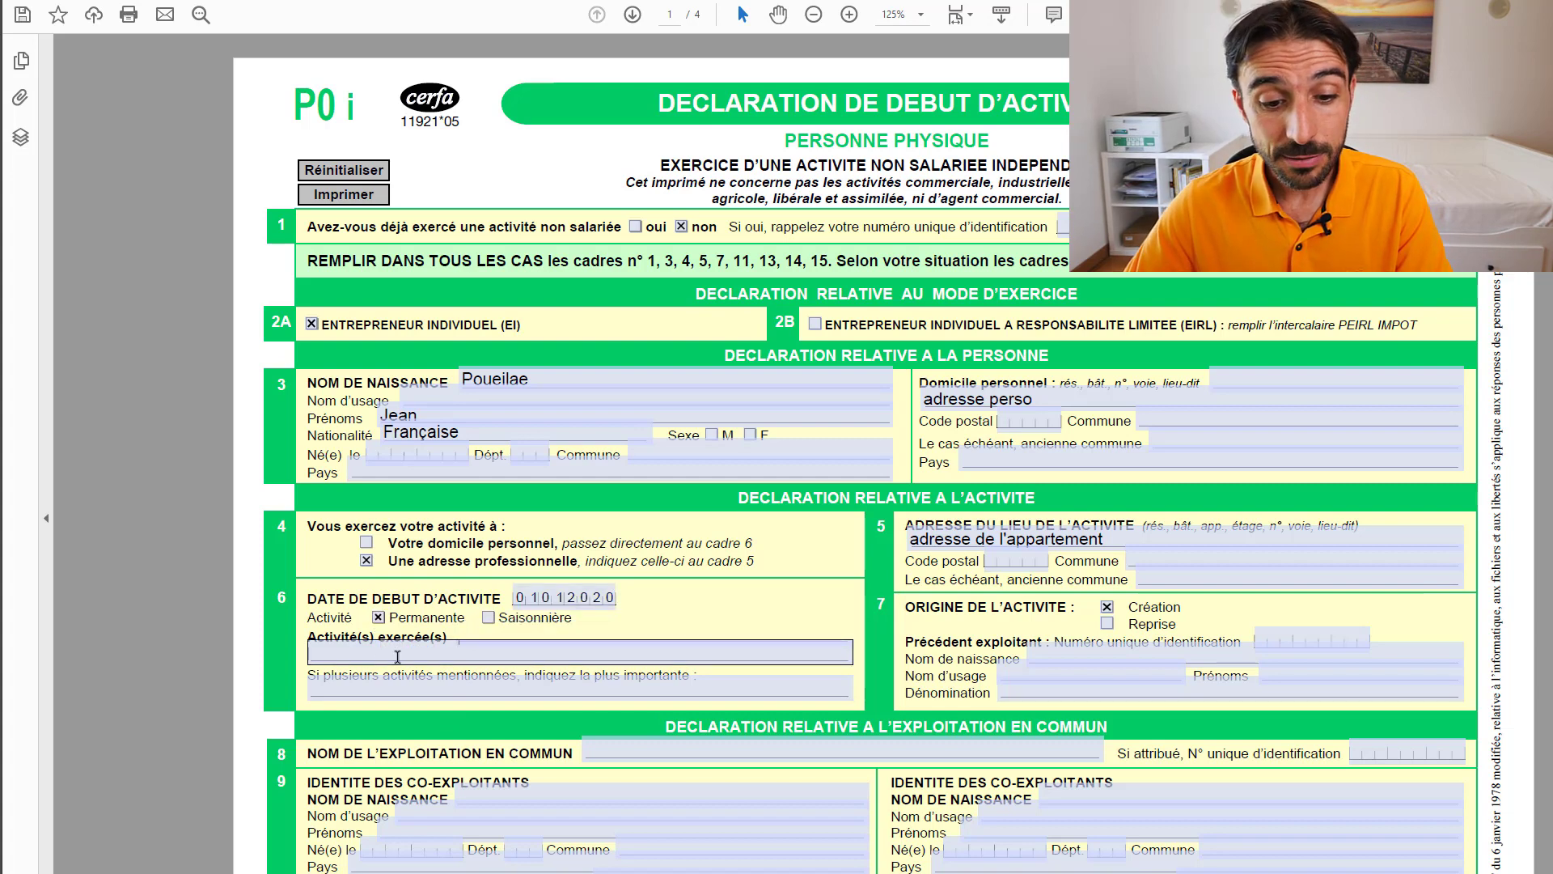
text(loue)
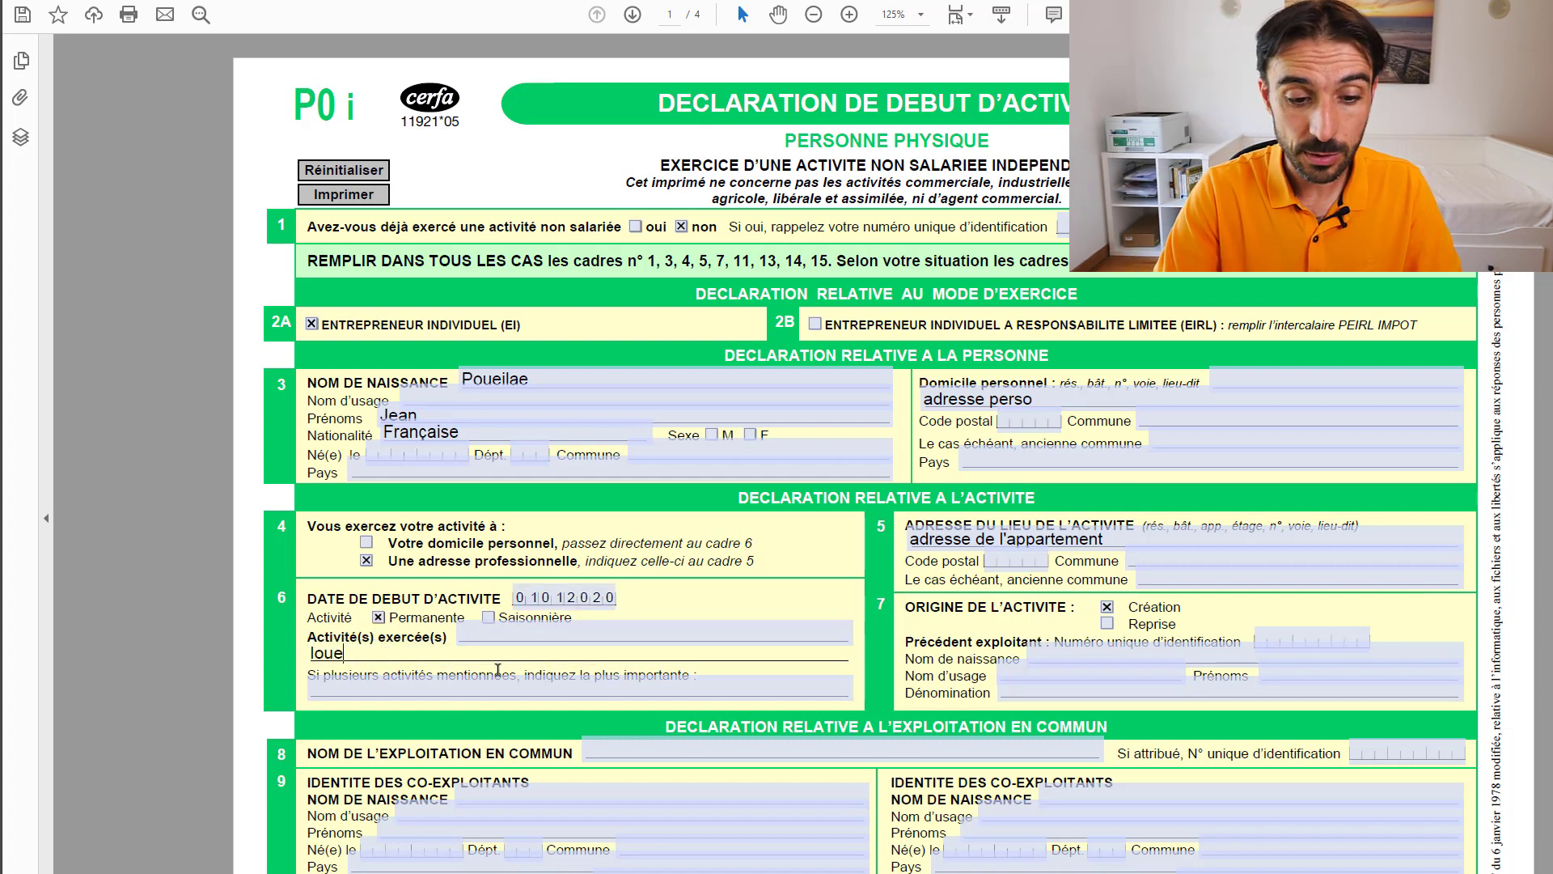
text(ur meublé )
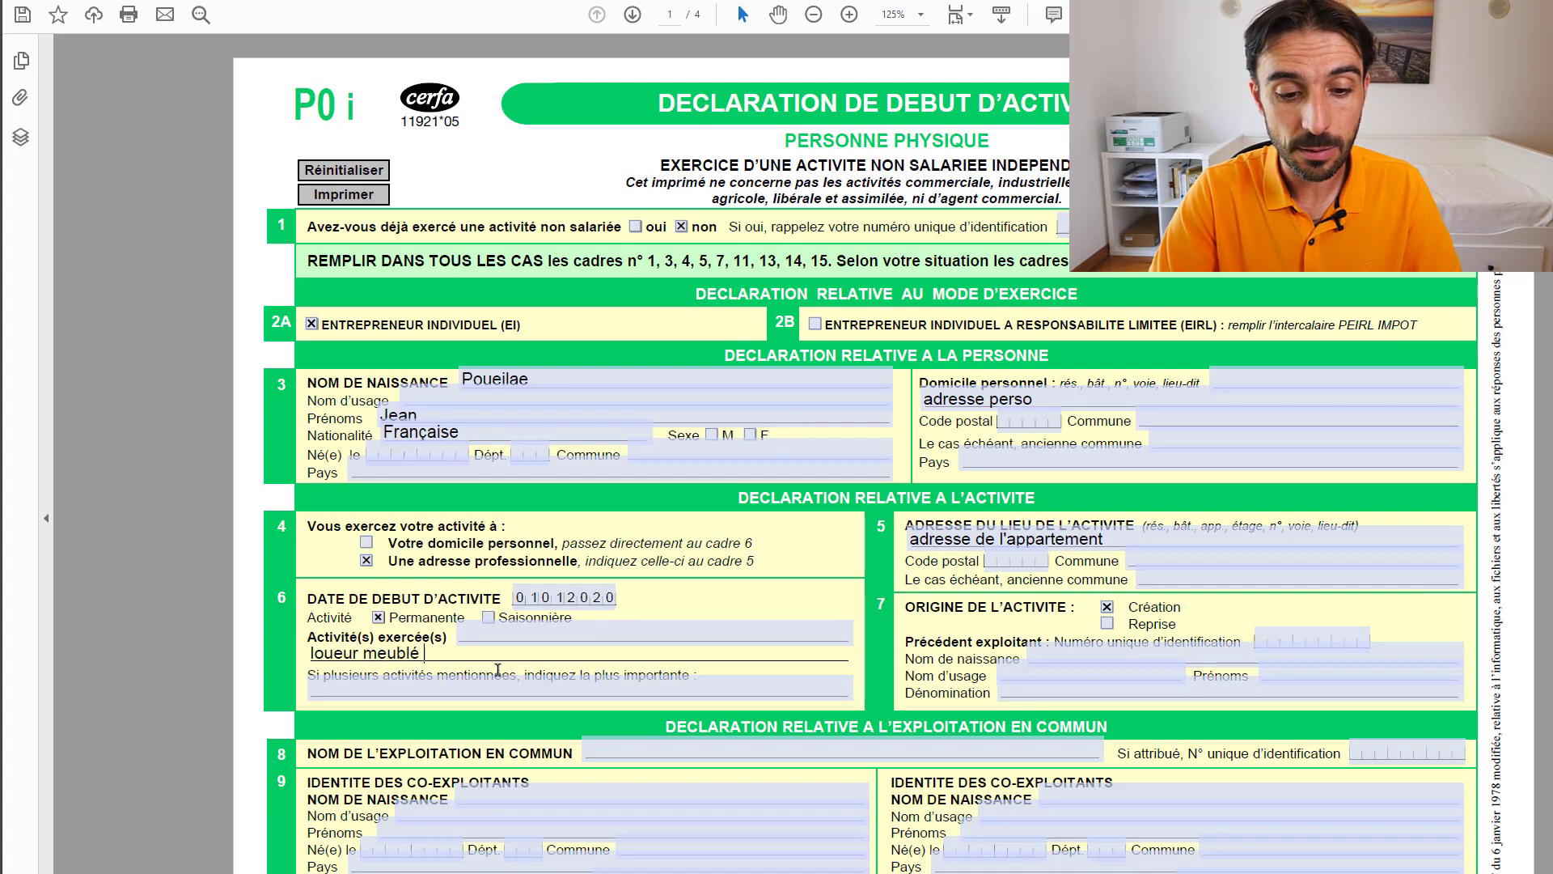
text(non professionnel)
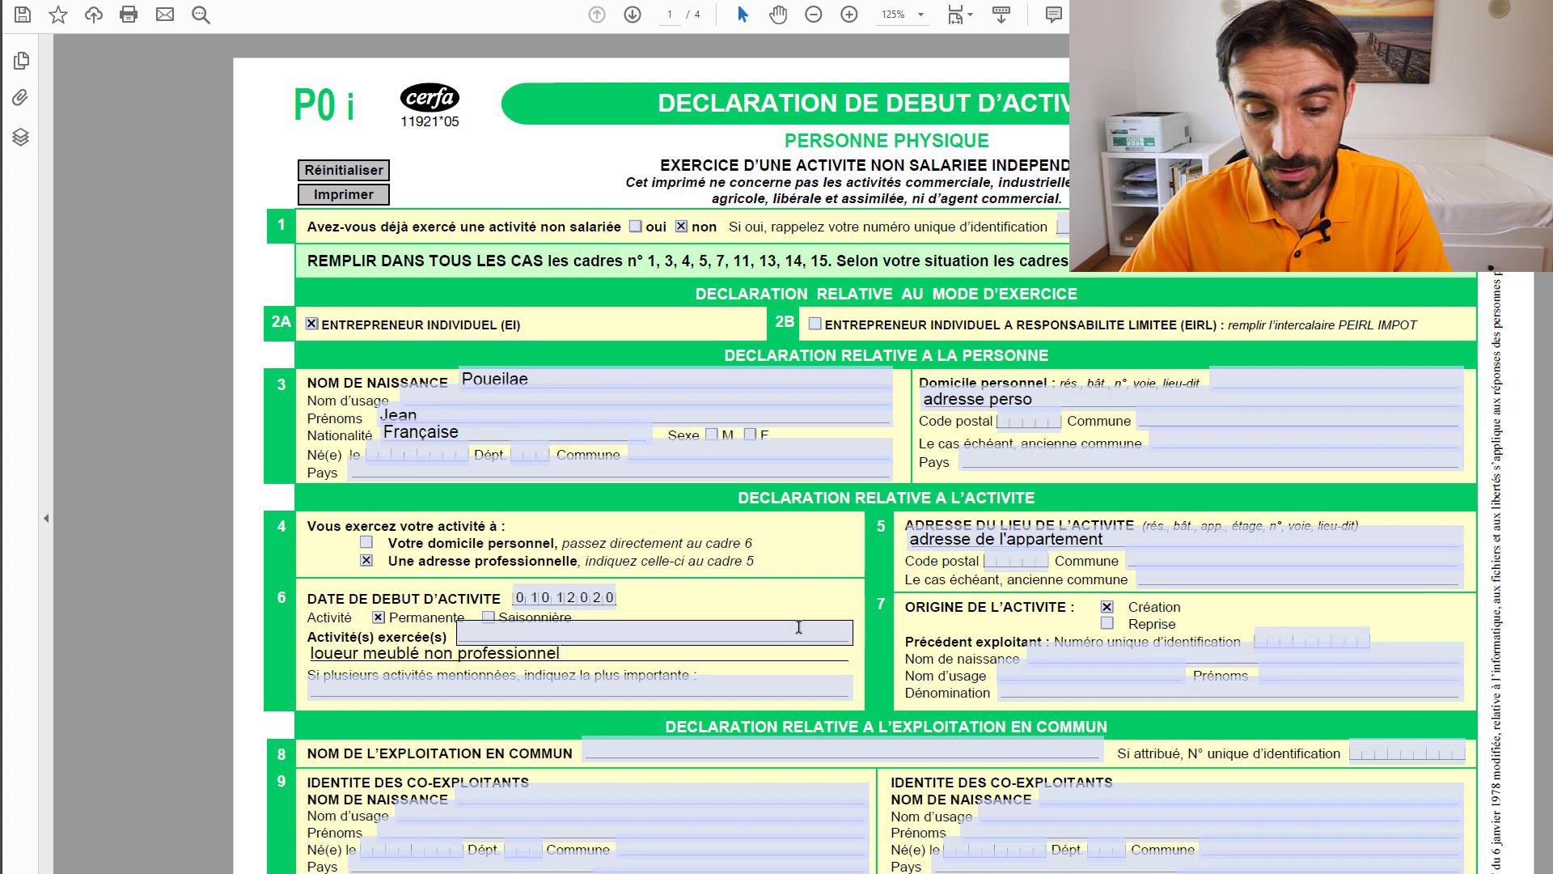
scroll(478, 615, down, 5)
scroll(522, 566, up, 5)
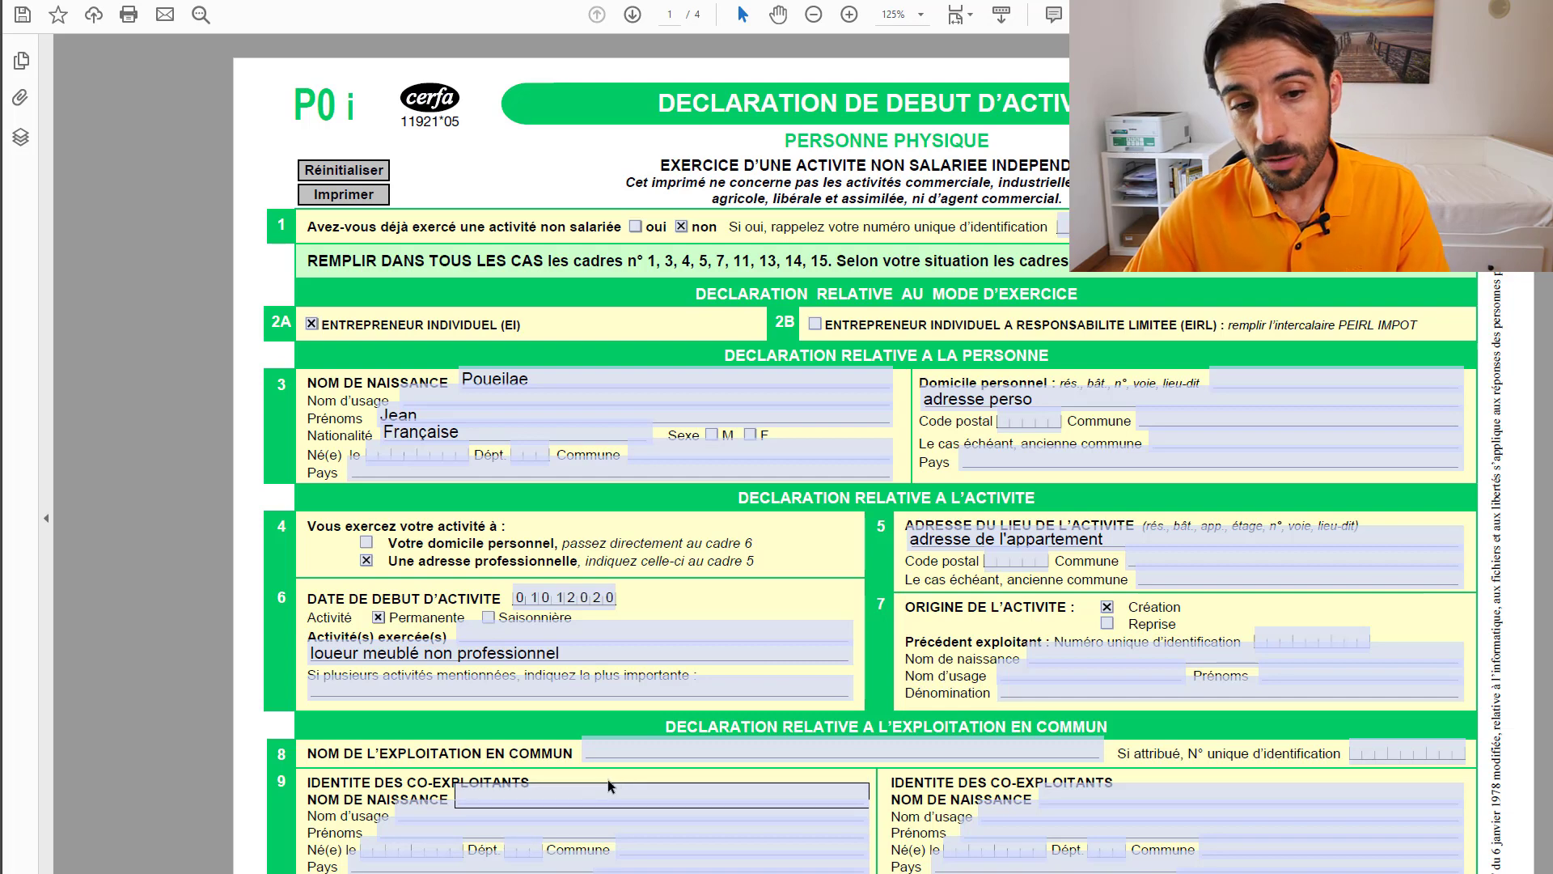
- On page 2, tick T.V.A. Franchise en base and B.I.C. Réel simplifié in section 11
scroll(614, 773, down, 3)
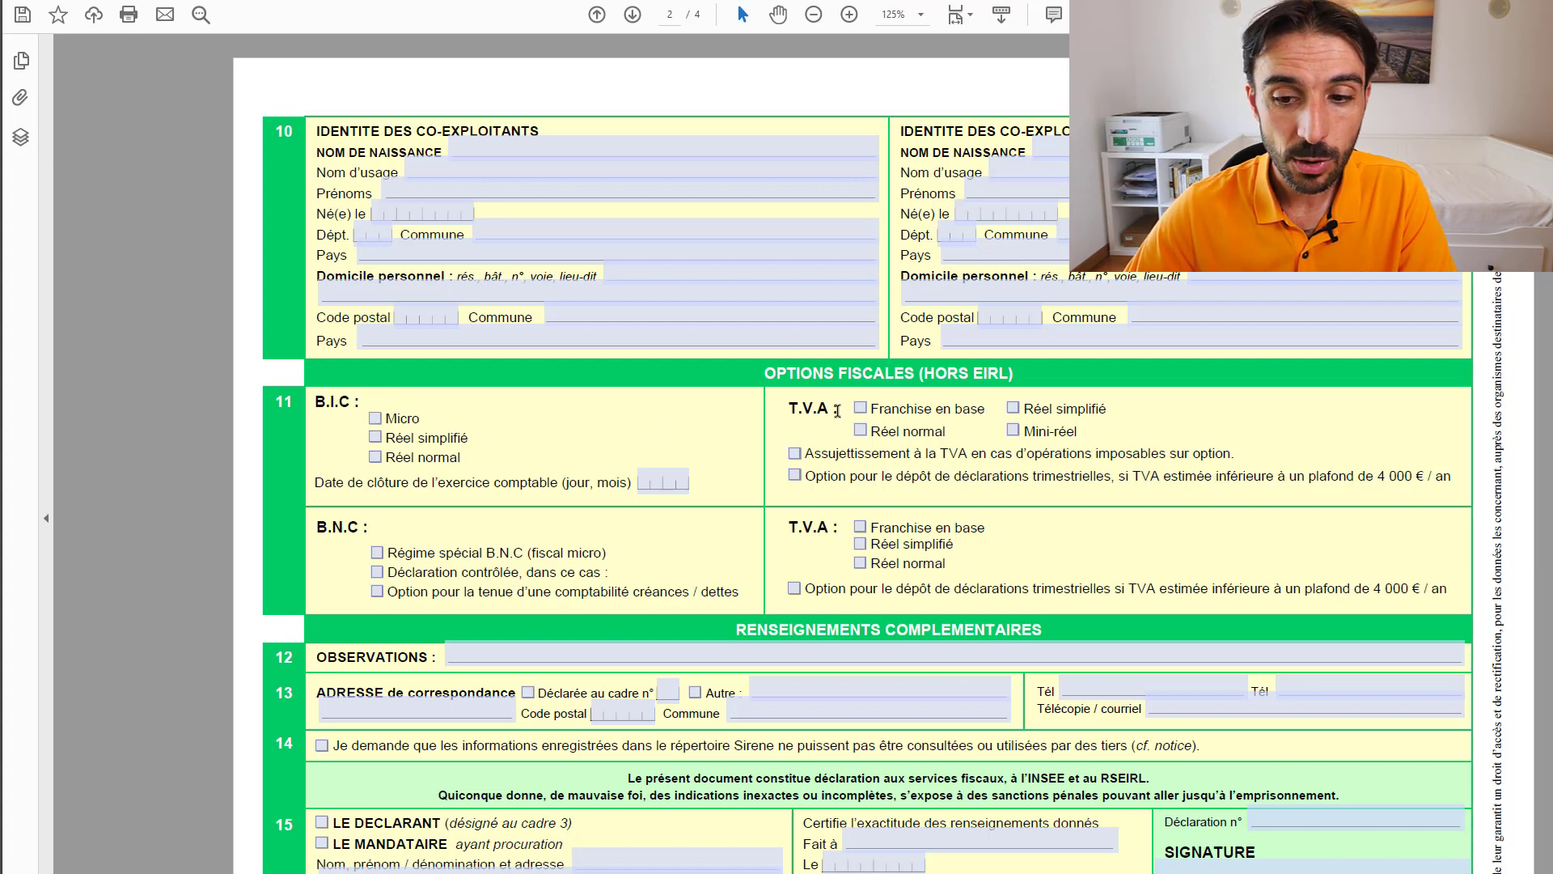
drag(789, 408, 841, 409)
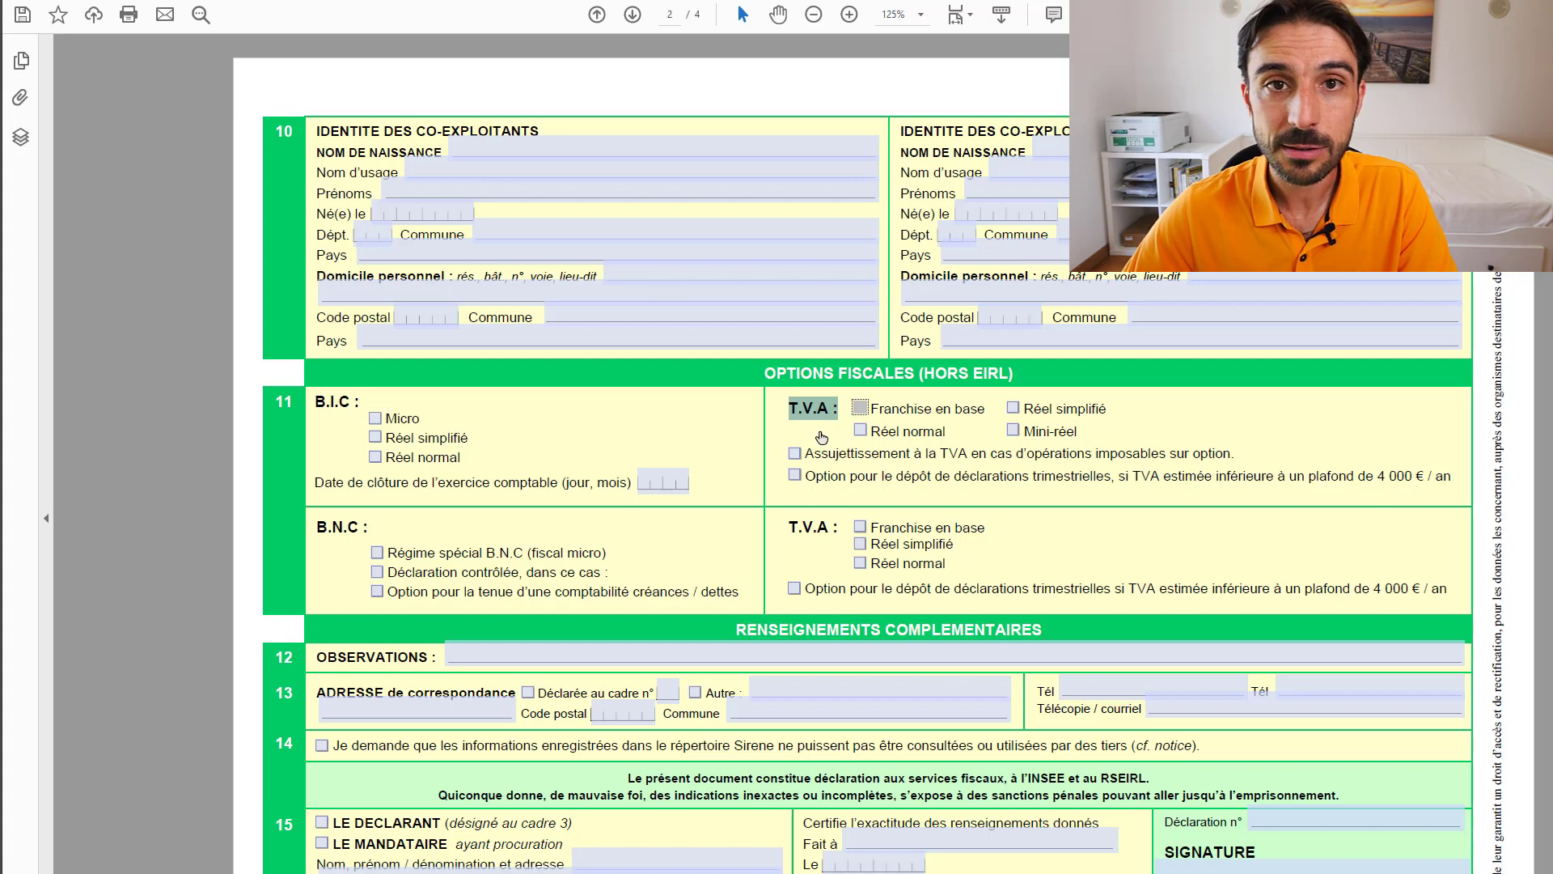
click(831, 426)
click(860, 408)
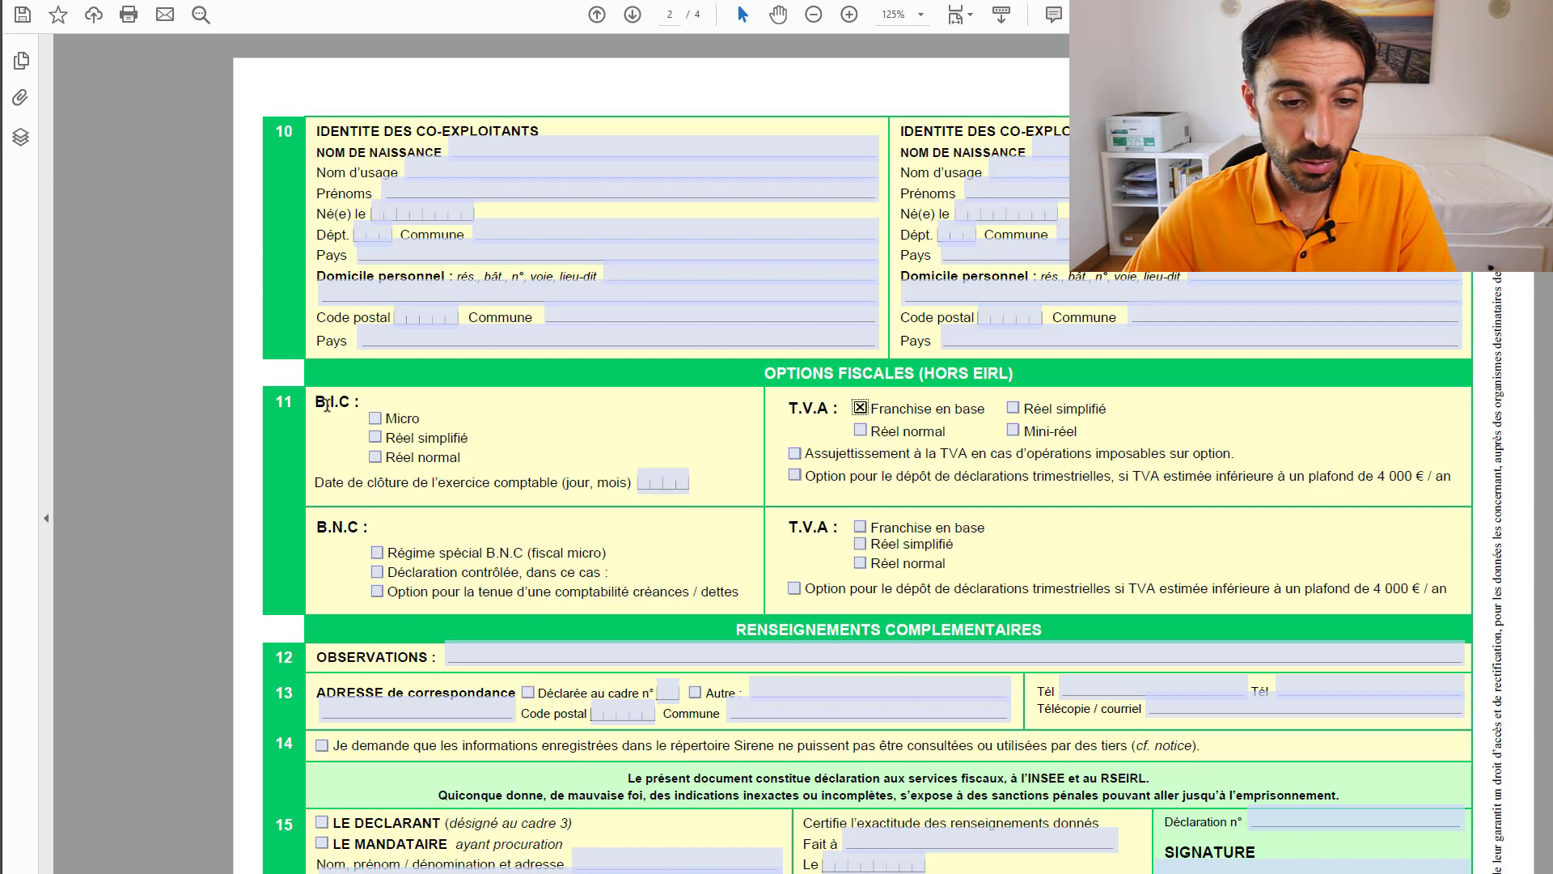
click(327, 402)
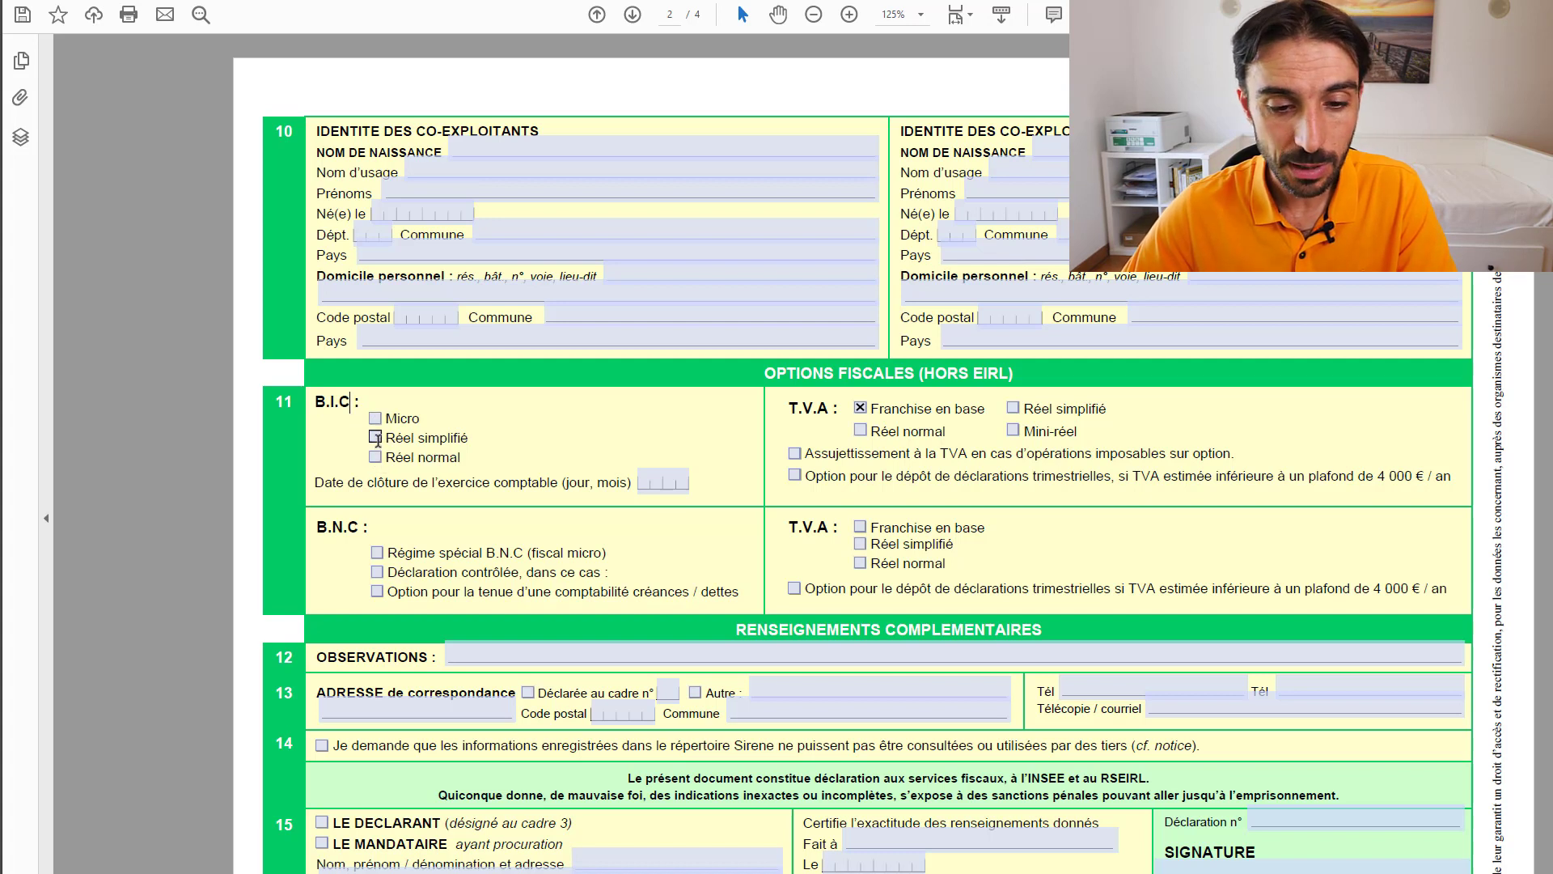
click(375, 418)
click(374, 437)
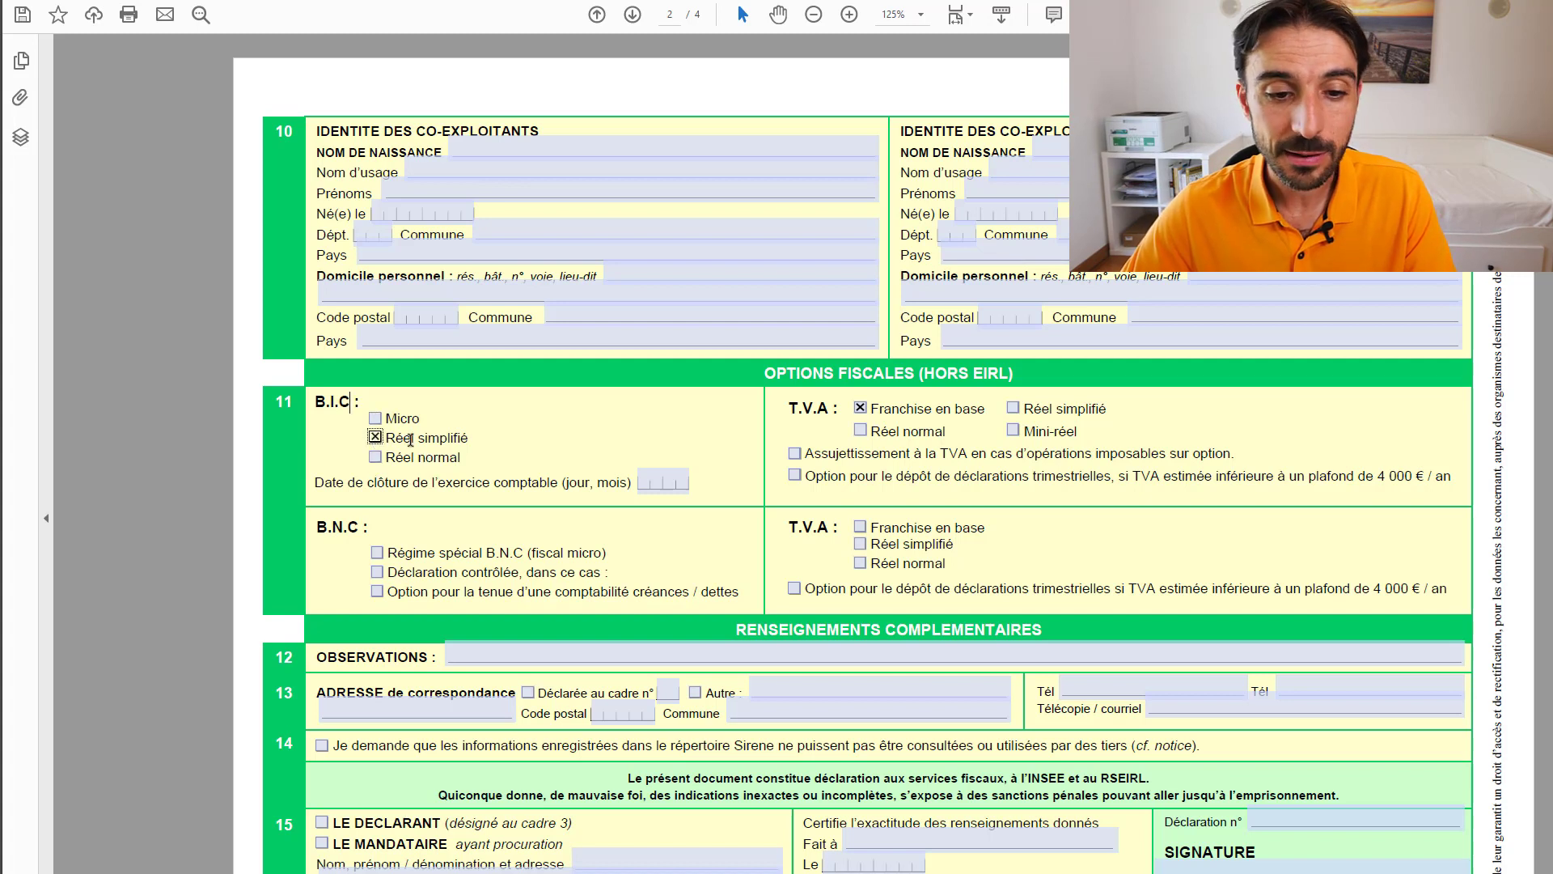
click(649, 482)
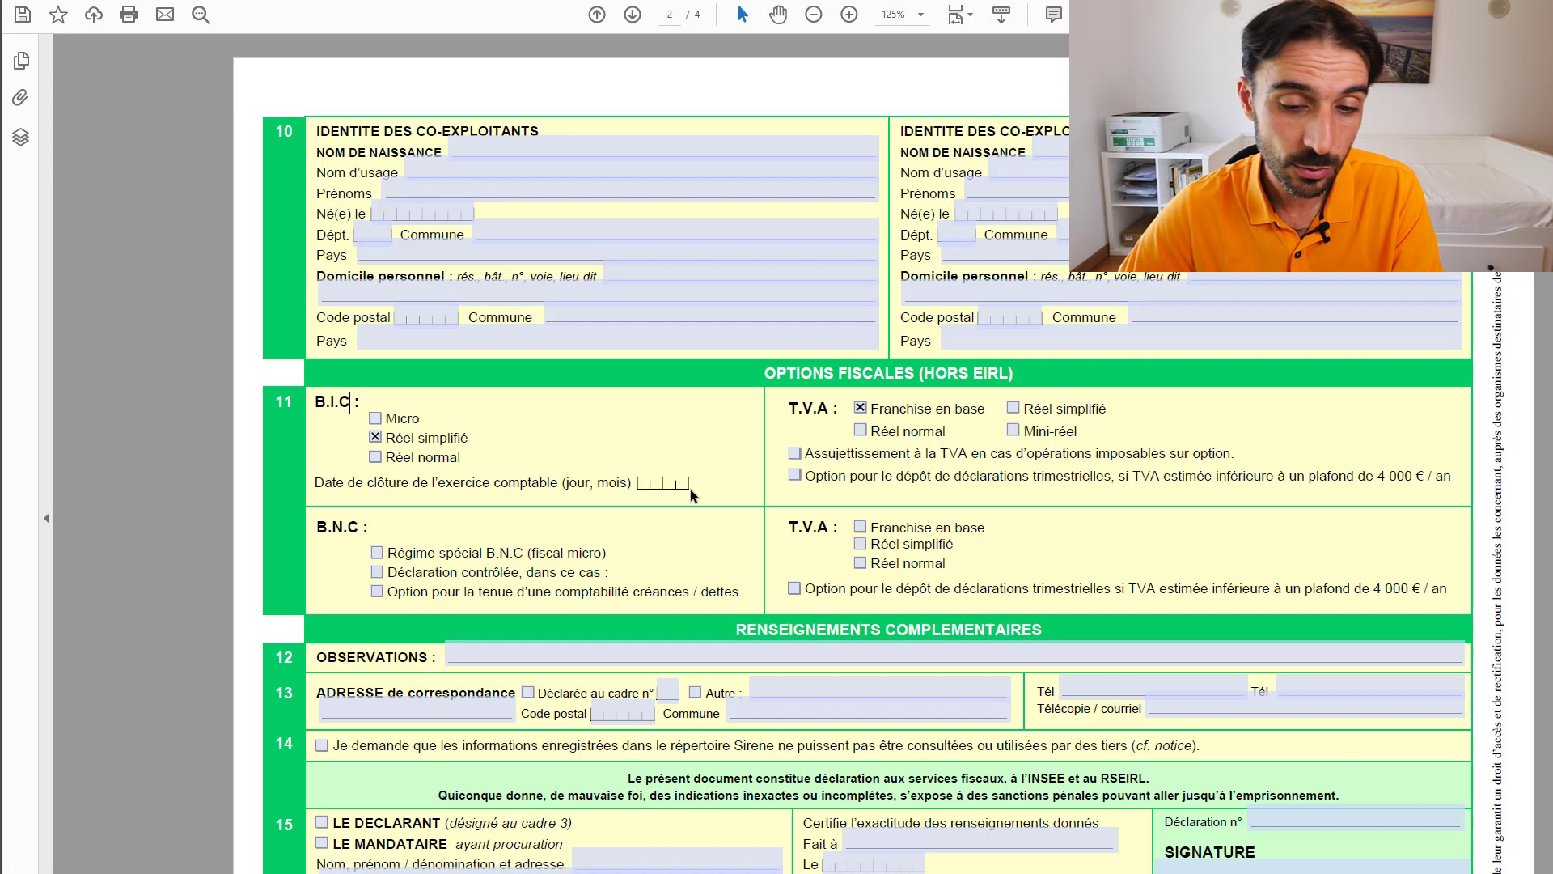
- Enter closing date 3112 and tick LE DECLARANT as signer in section 15
text(3)
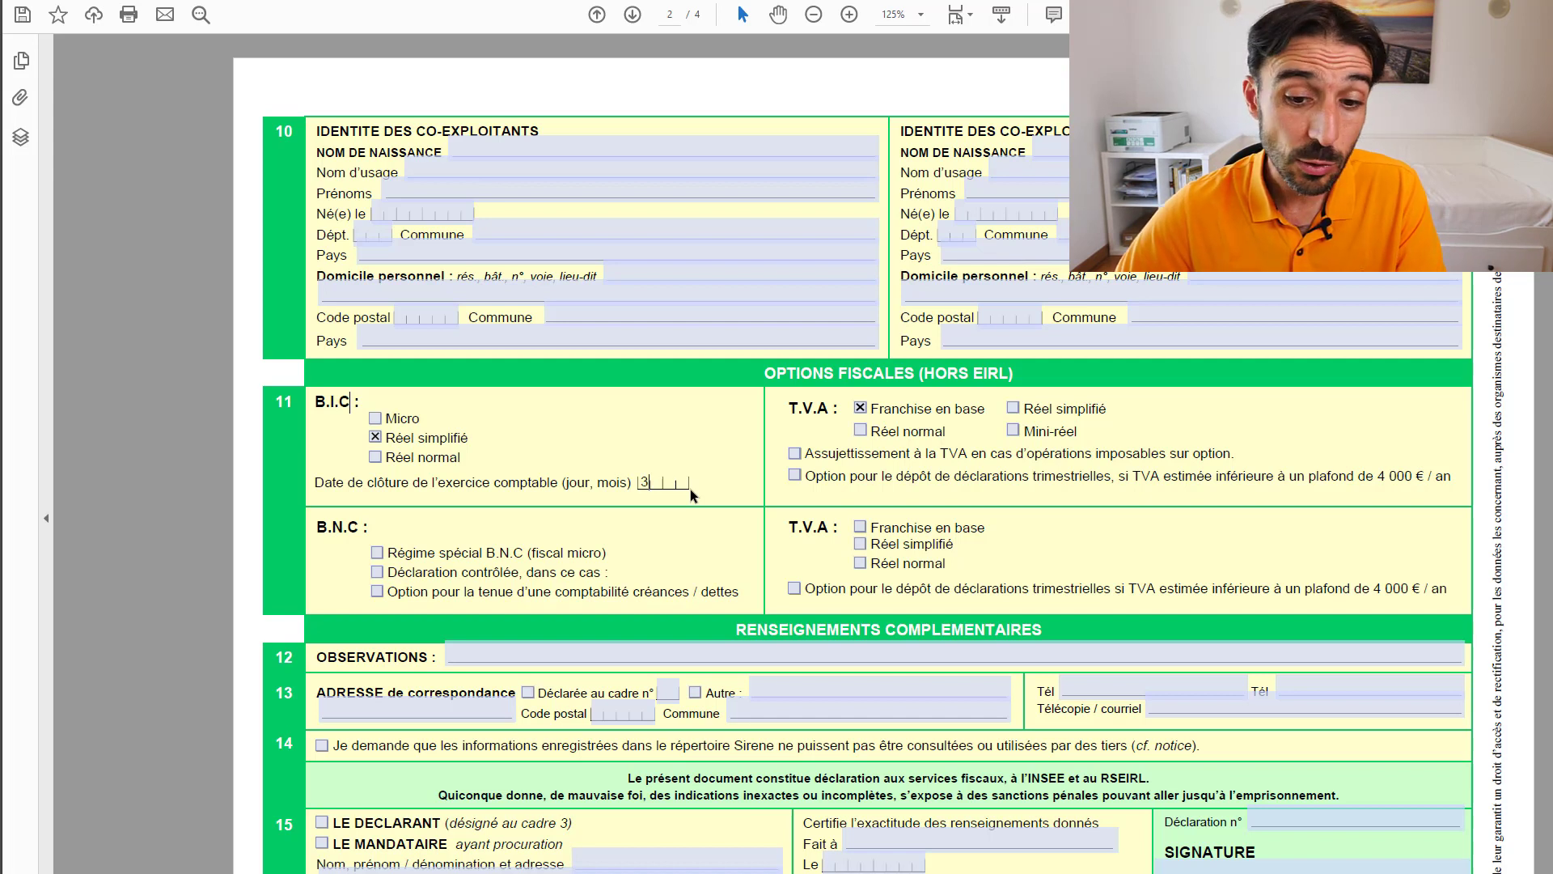
text(11)
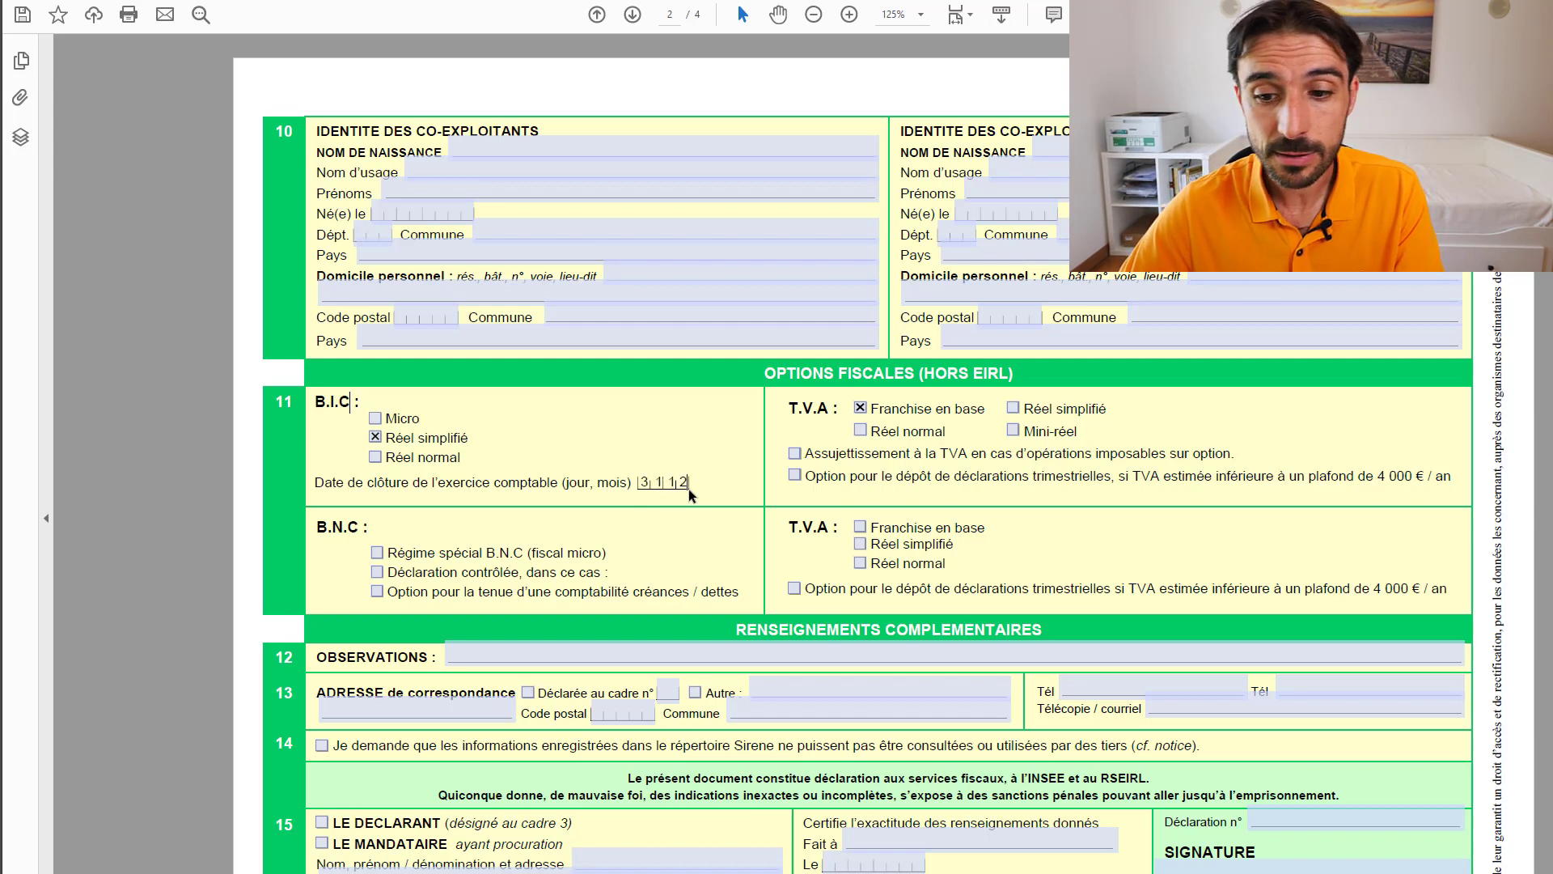
text(2)
click(717, 491)
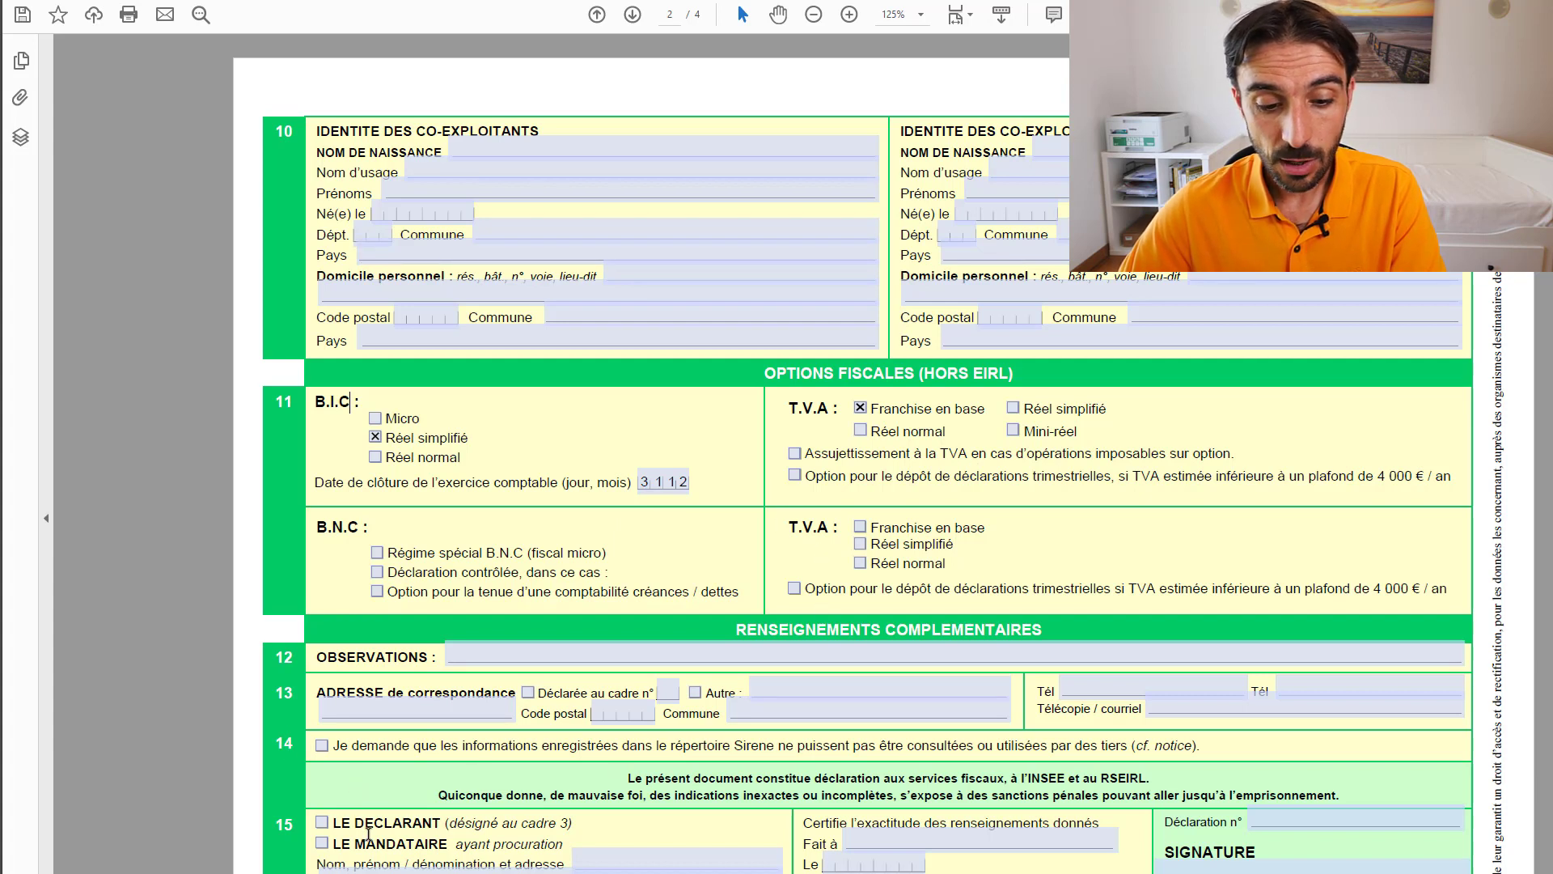
click(322, 822)
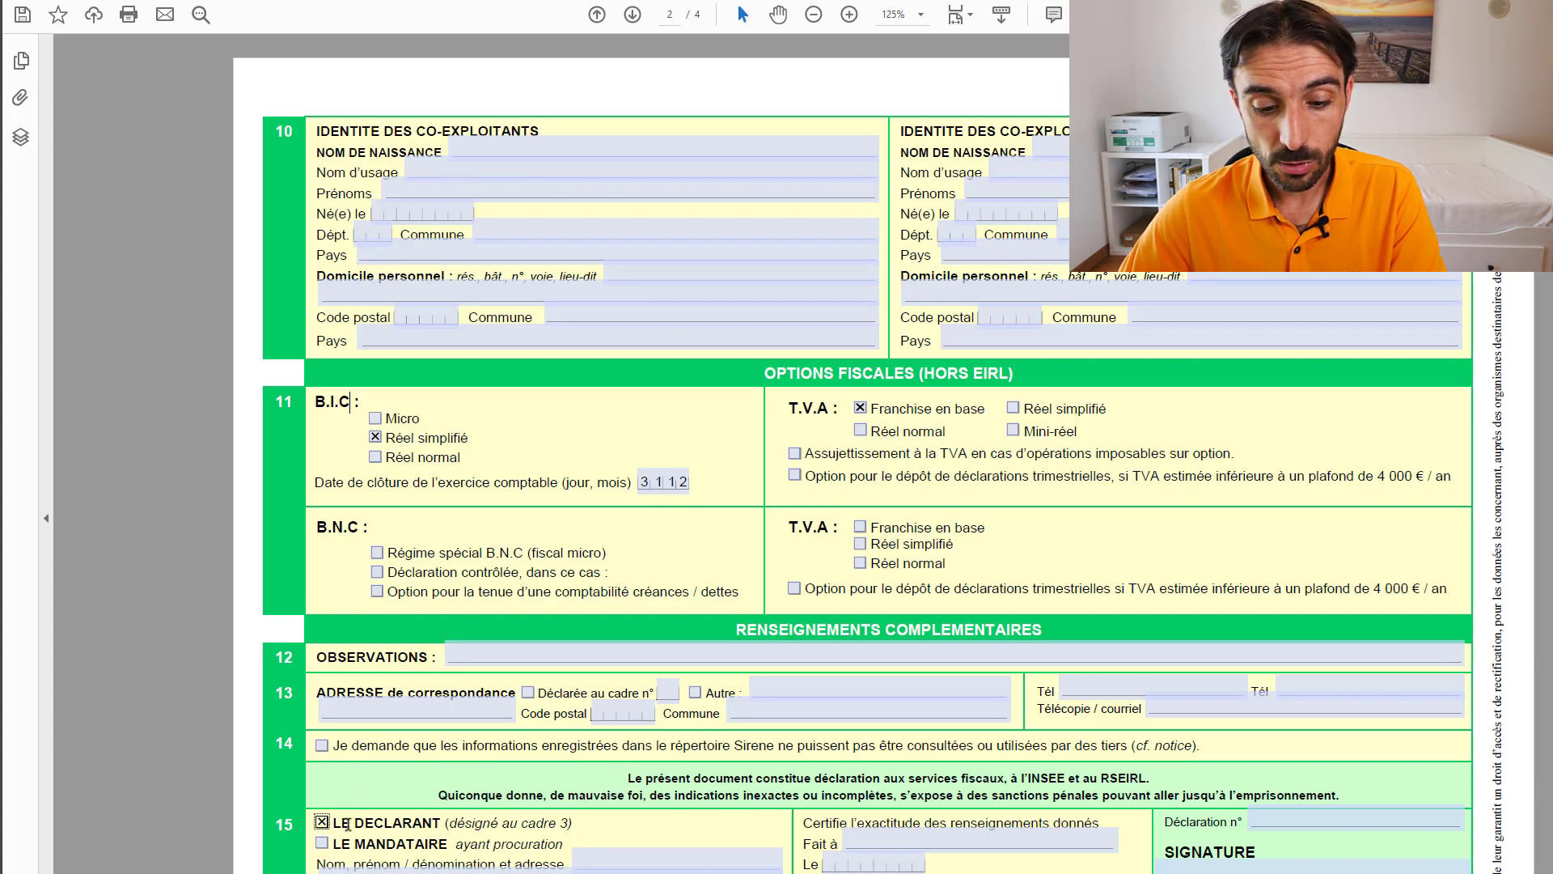
click(886, 844)
click(834, 865)
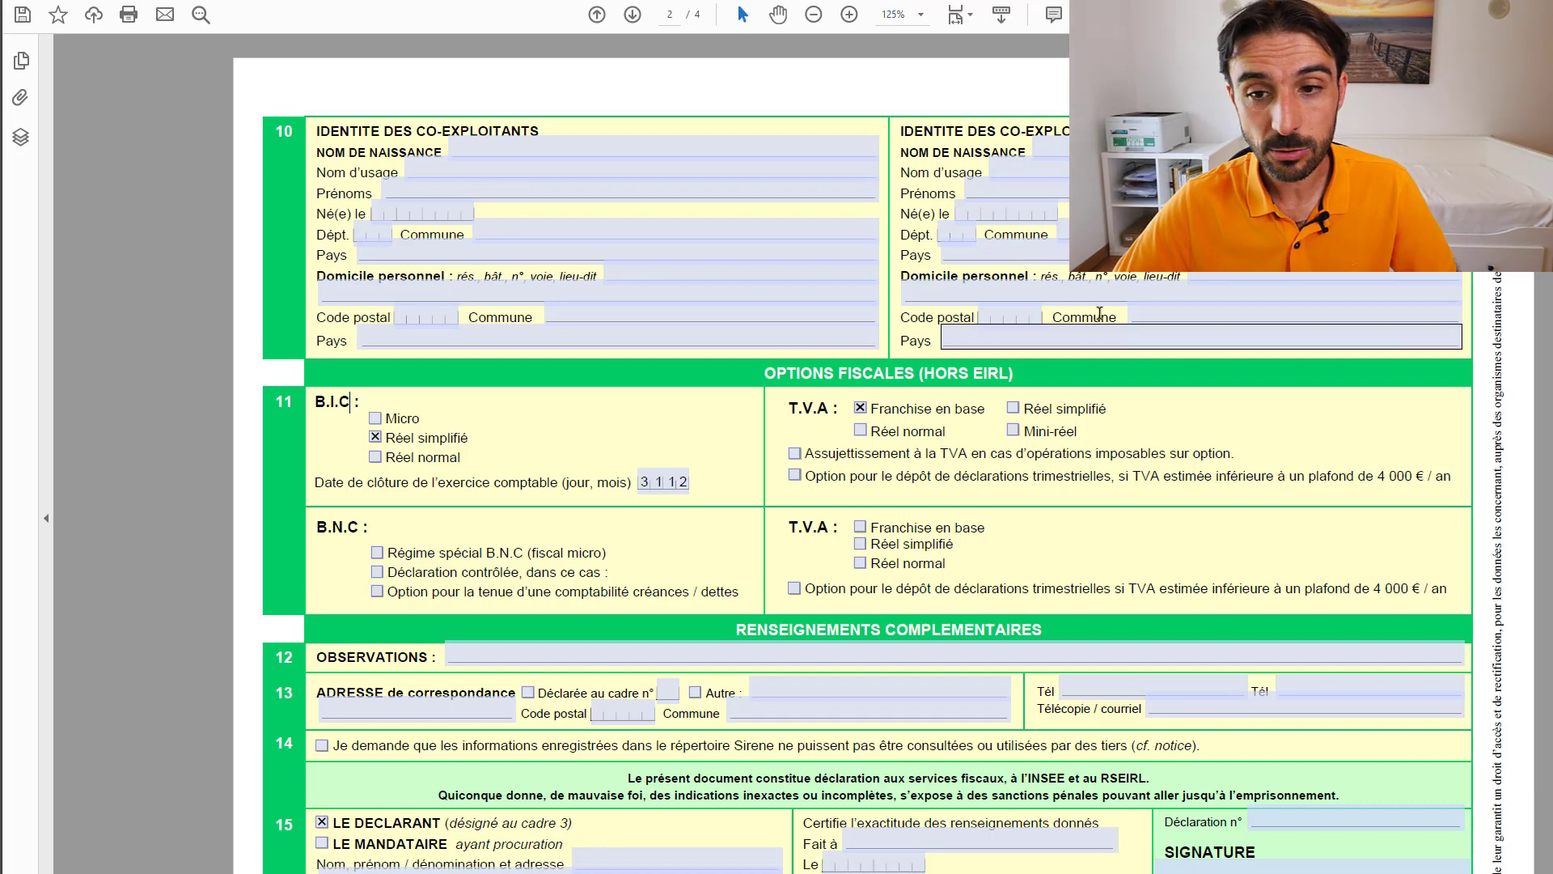
- Scroll back to the top of page 1 to review the filled sections
scroll(1113, 314, down, 5)
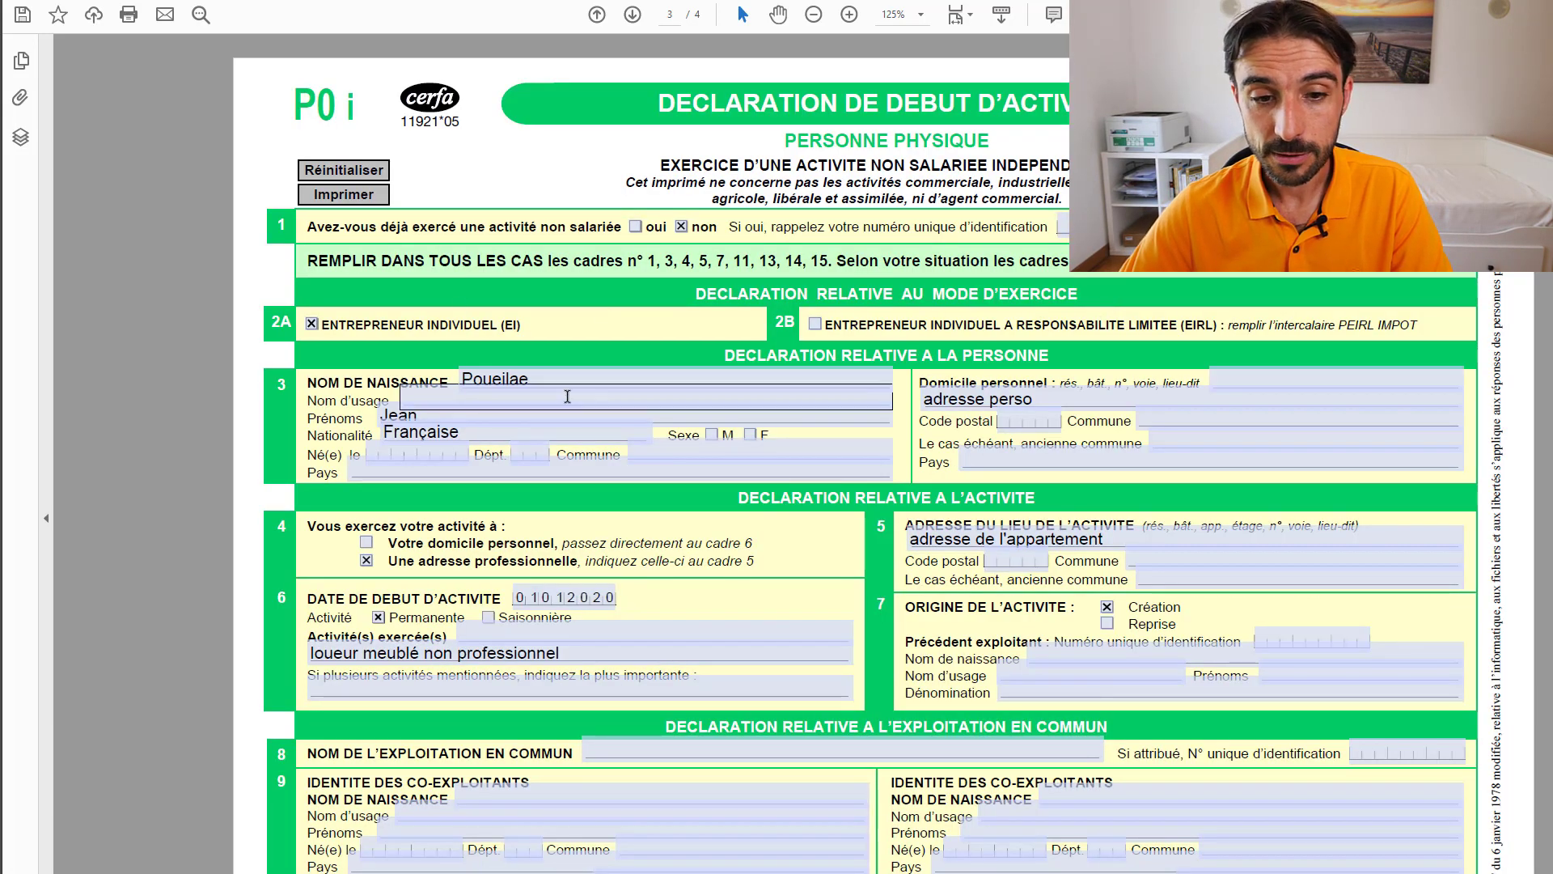
scroll(776, 540, up, 10)
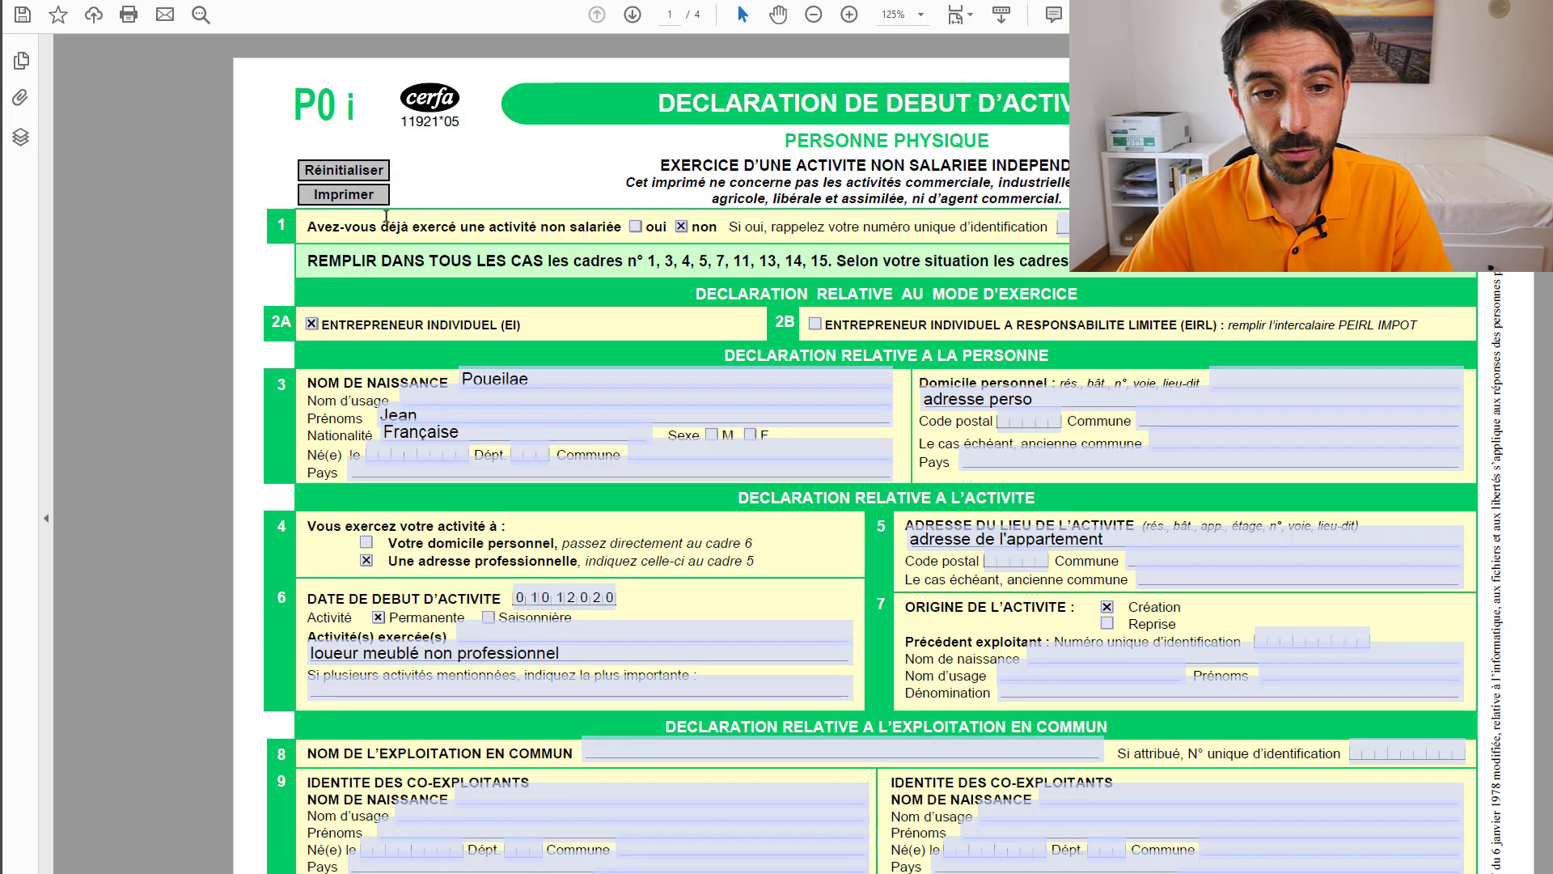